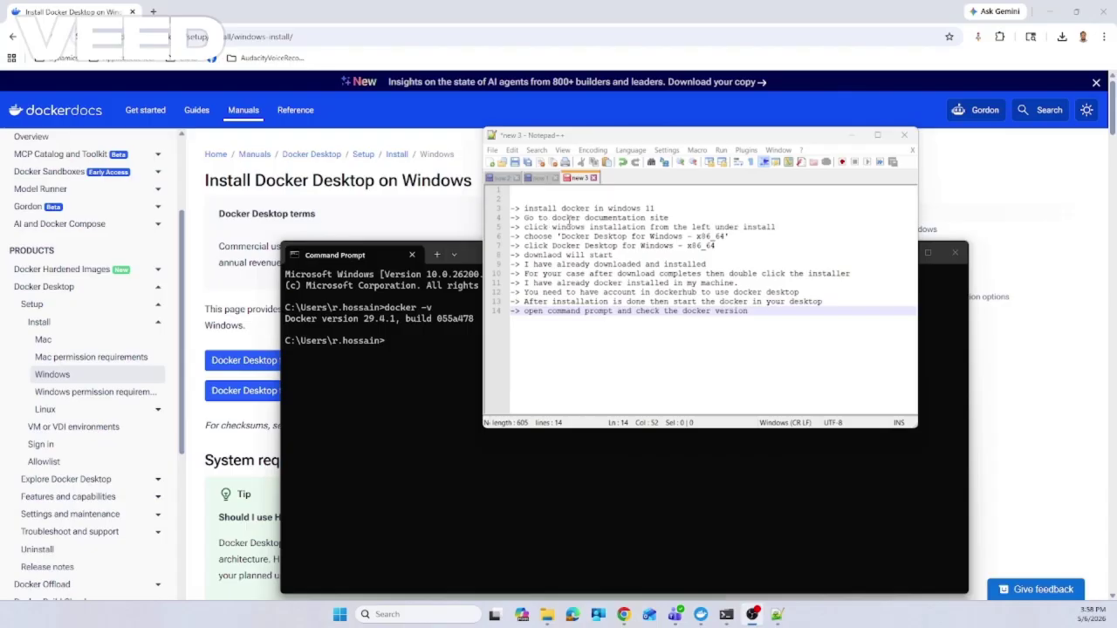
# - Bring the Docker documentation forward and open the Windows page in Docker Desktop's Install section
pyautogui.click(357, 104)
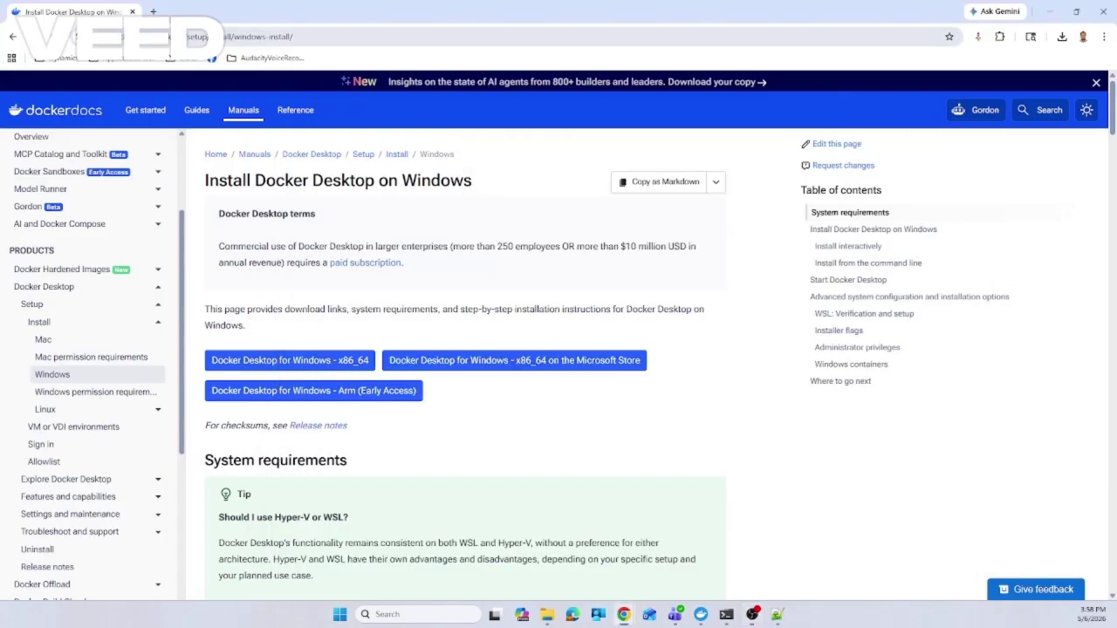
pyautogui.hotkey('ctrl', 'l')
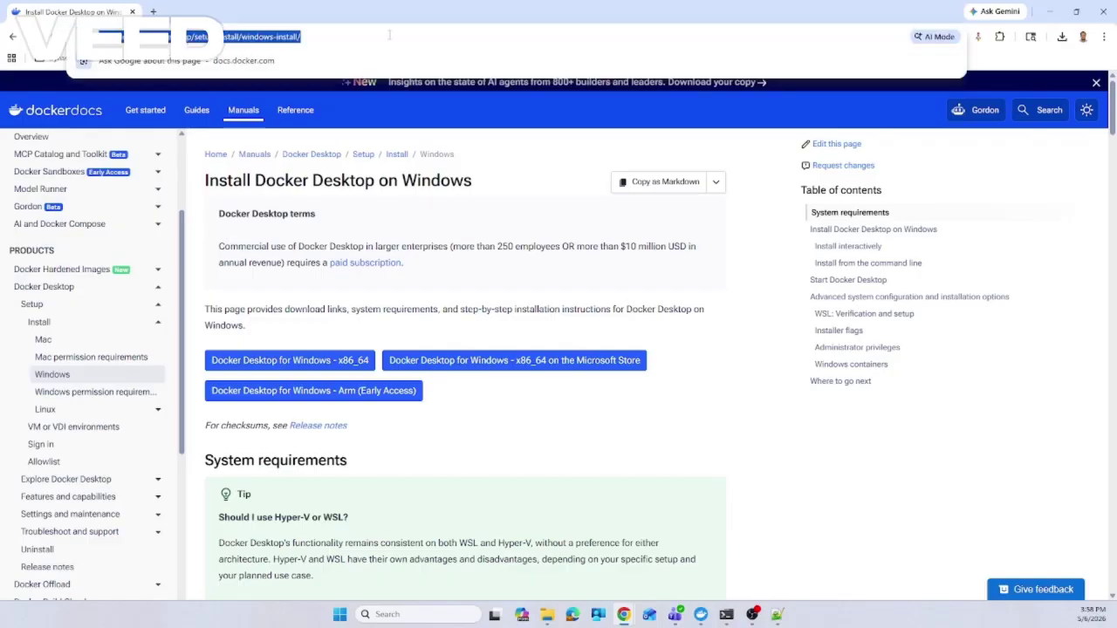
pyautogui.click(40, 324)
pyautogui.click(40, 327)
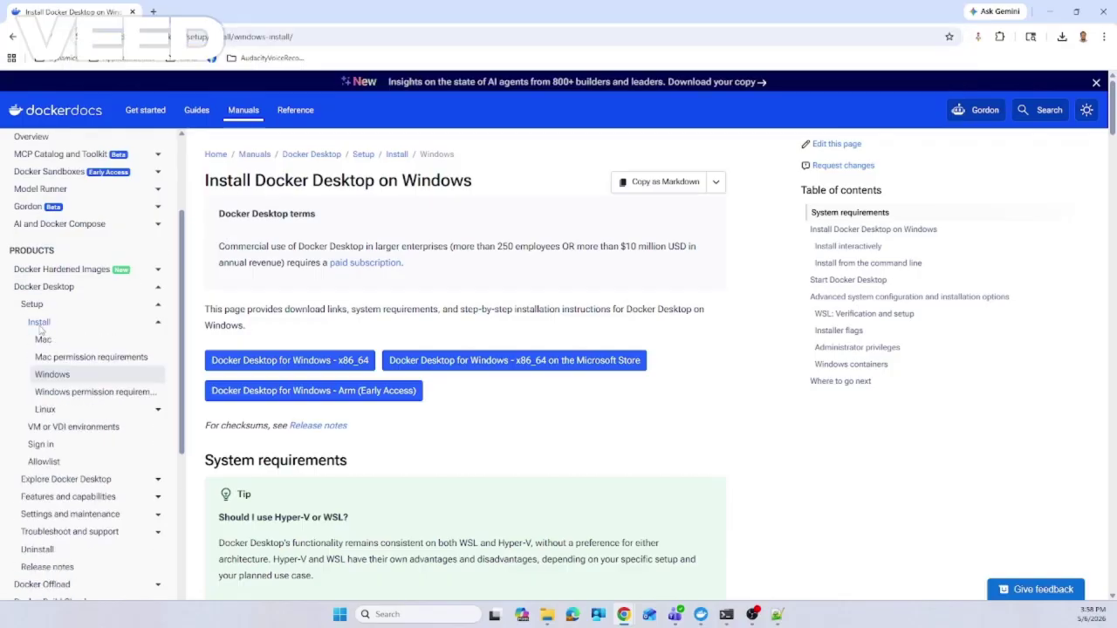
pyautogui.click(50, 377)
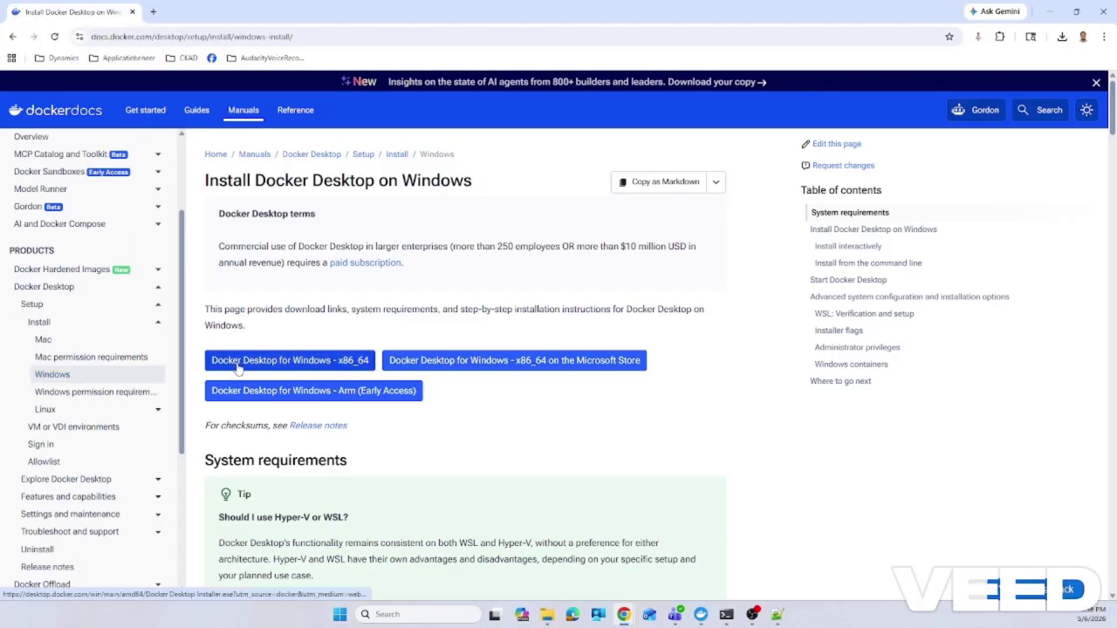
# - Start downloading the Docker Desktop for Windows - x86_64 installer, and cancel this duplicate download
pyautogui.click(318, 366)
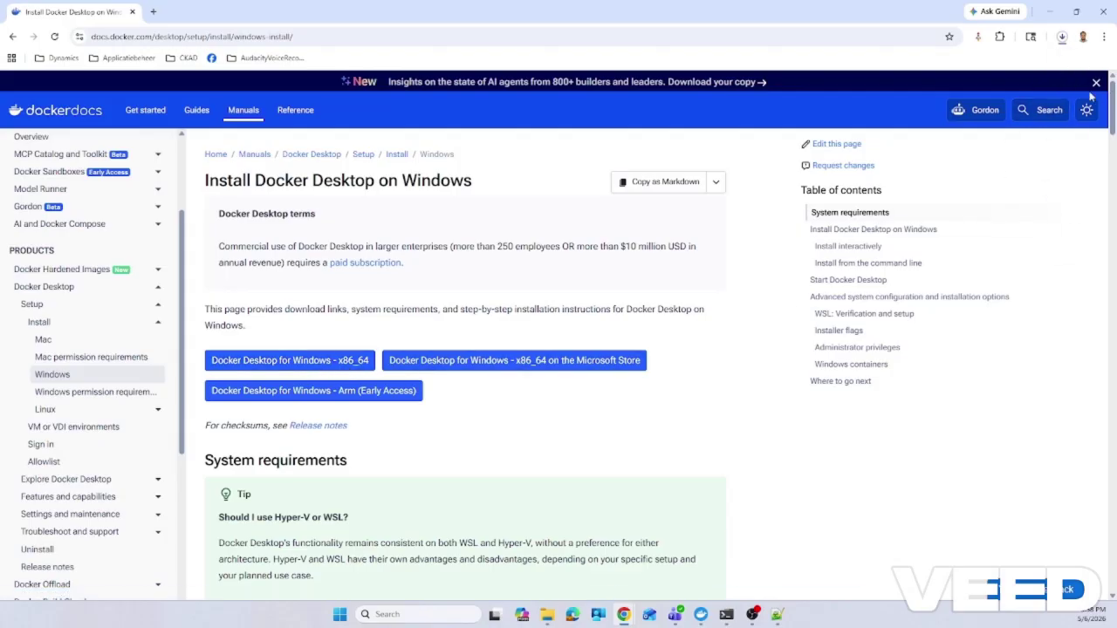
pyautogui.click(1062, 38)
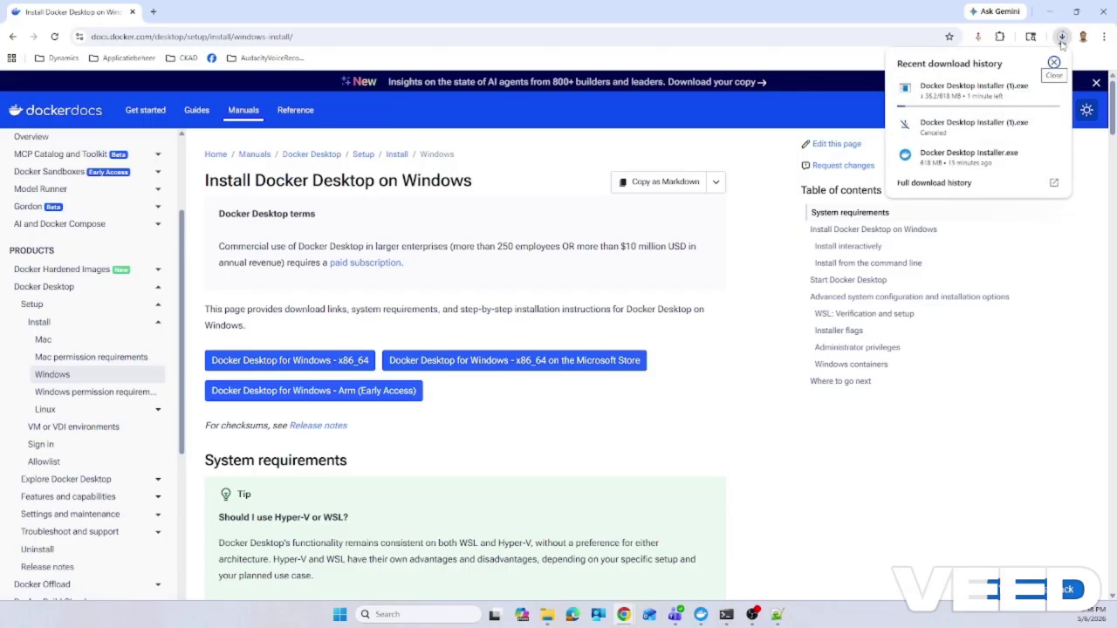
pyautogui.moveTo(1050, 95)
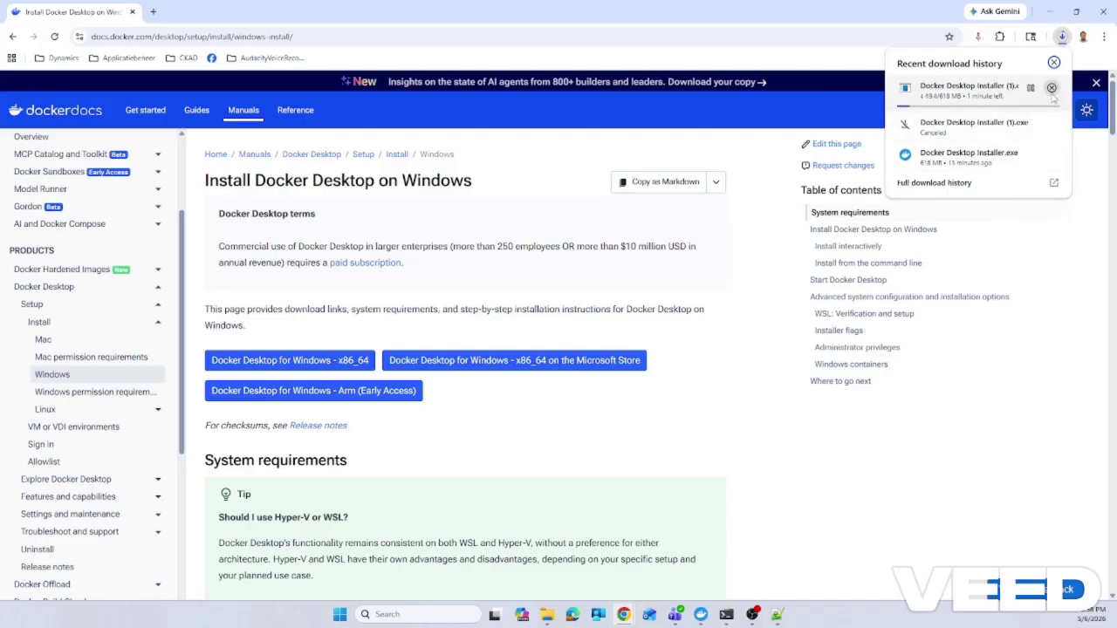
pyautogui.click(1051, 89)
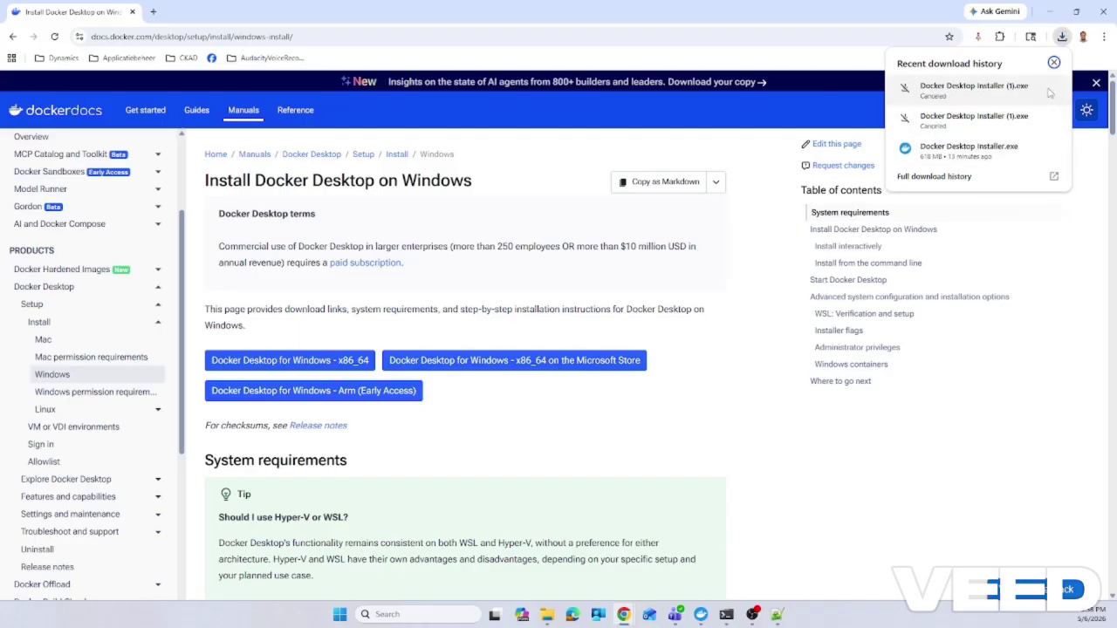
# - Show the already downloaded Docker Desktop Installer.exe in its folder, and close the folder window after viewing it
pyautogui.moveTo(984, 148)
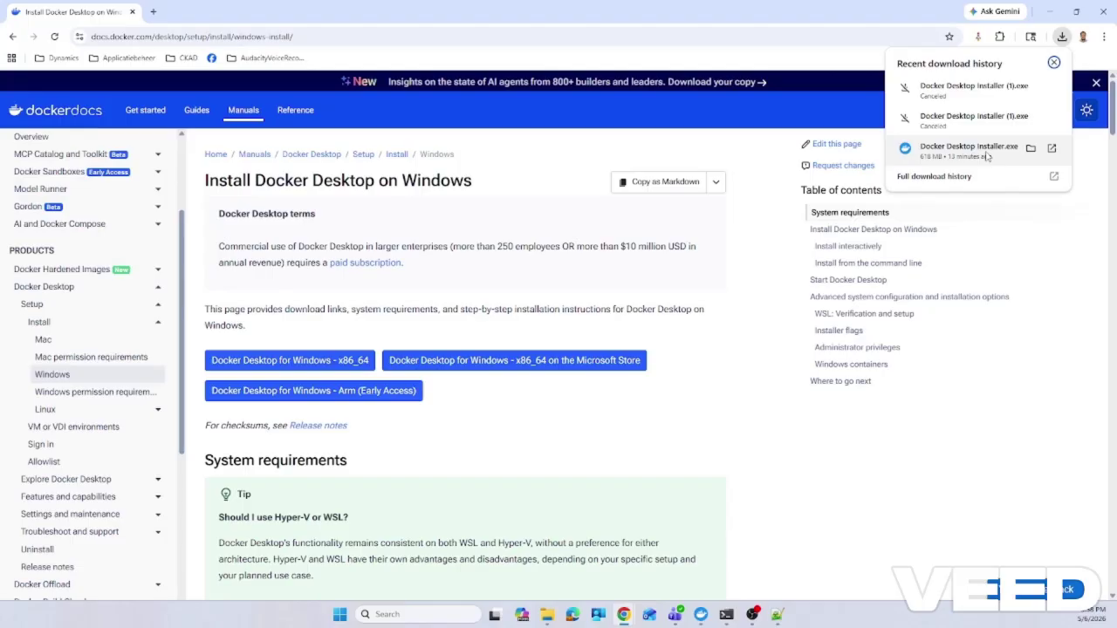
pyautogui.click(1030, 150)
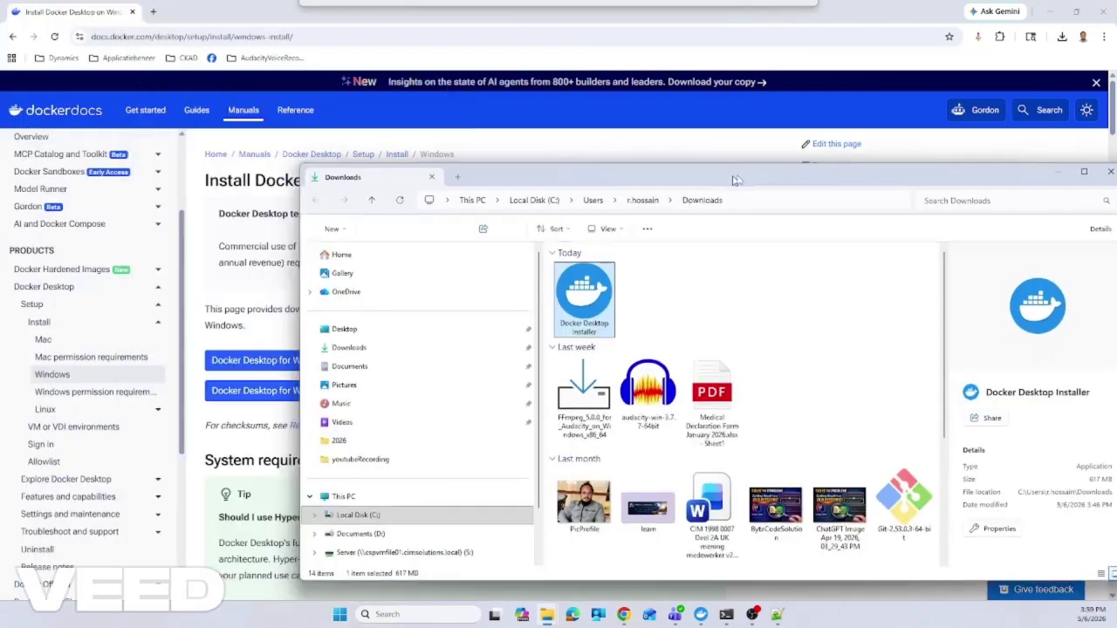
pyautogui.moveTo(730, 179); pyautogui.dragTo(760, 175)
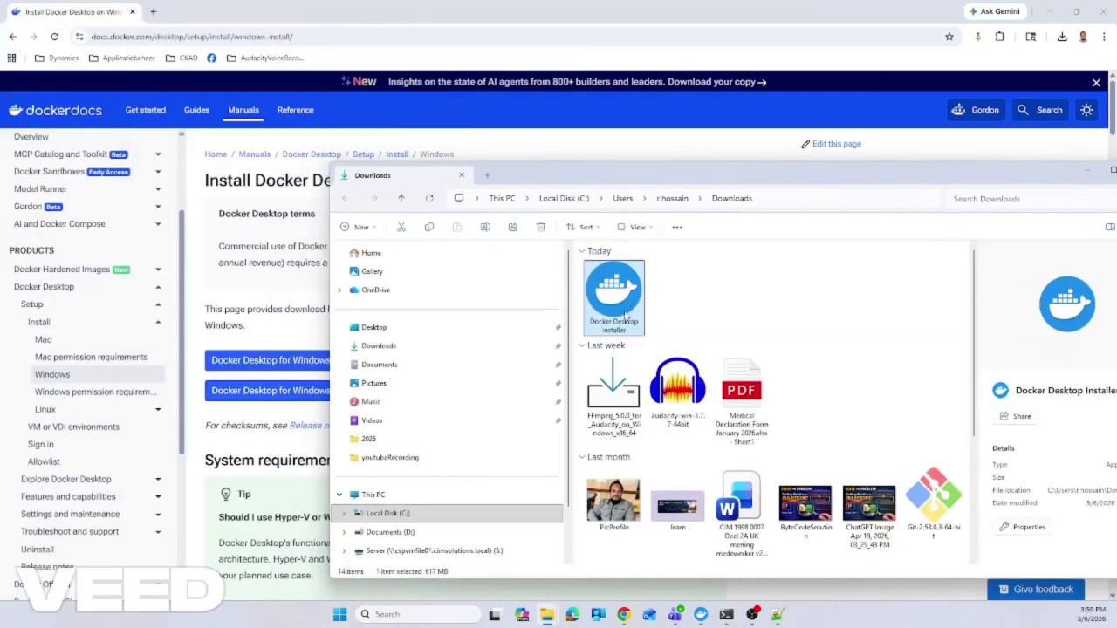
pyautogui.moveTo(650, 179); pyautogui.dragTo(467, 155)
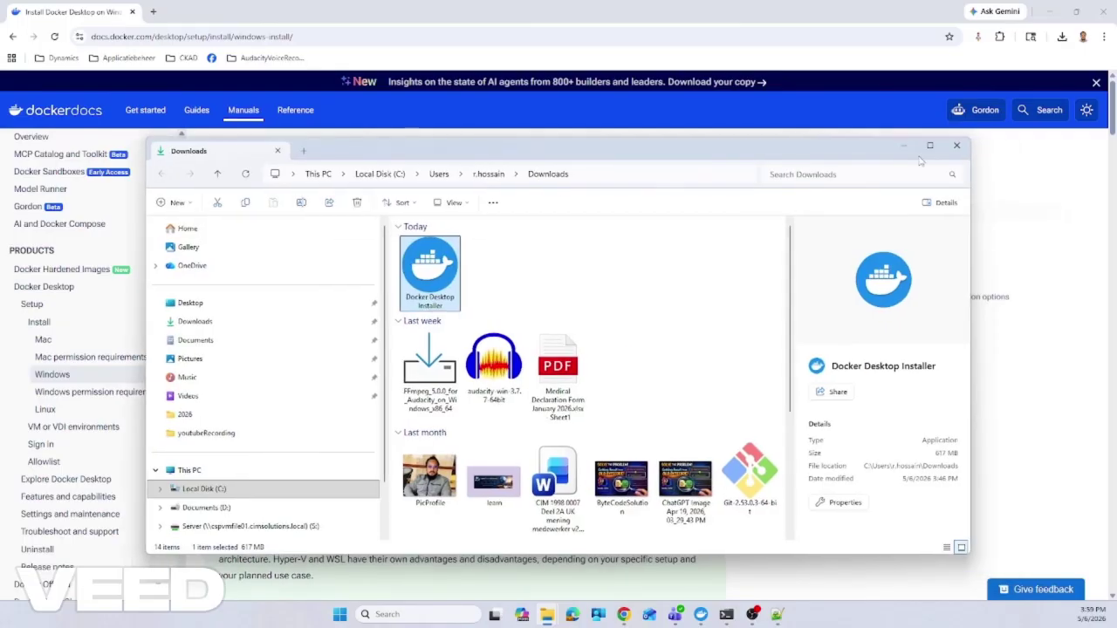
pyautogui.click(957, 147)
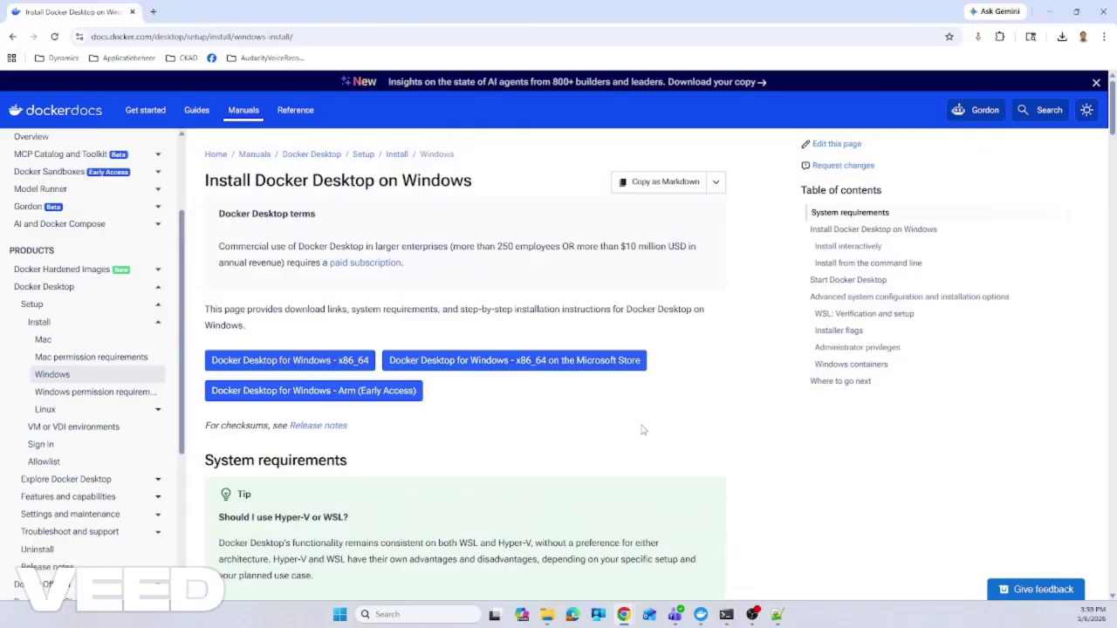
# - Review the system requirements, the interactive installation instructions and the Hyper-V or WSL tip on the Windows install page
pyautogui.scroll(-2, 642, 429)
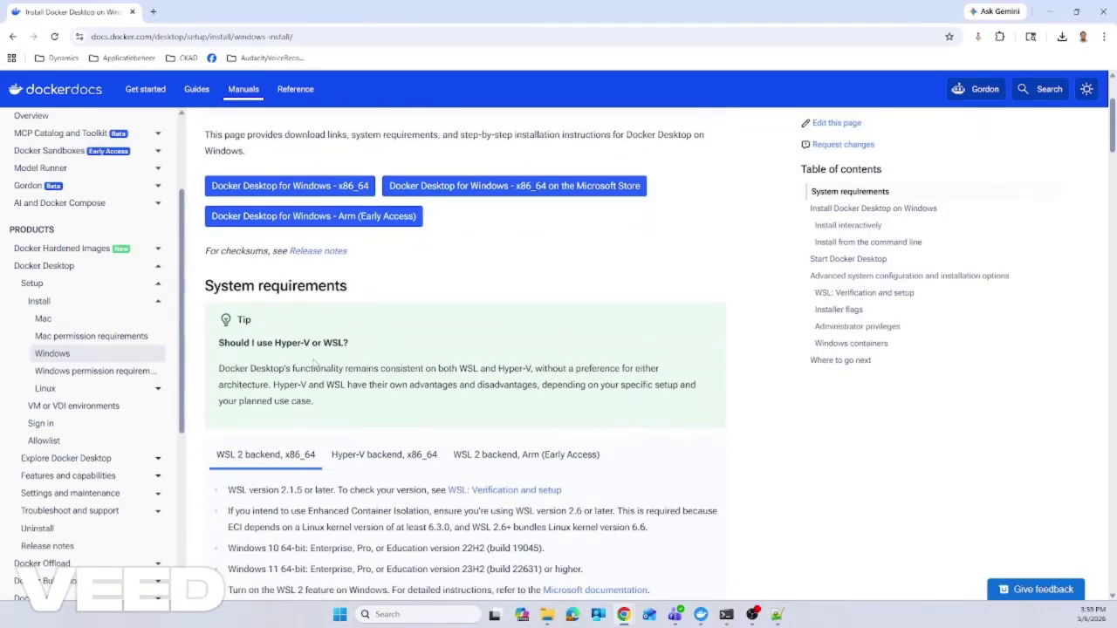
pyautogui.scroll(-1, 291, 361)
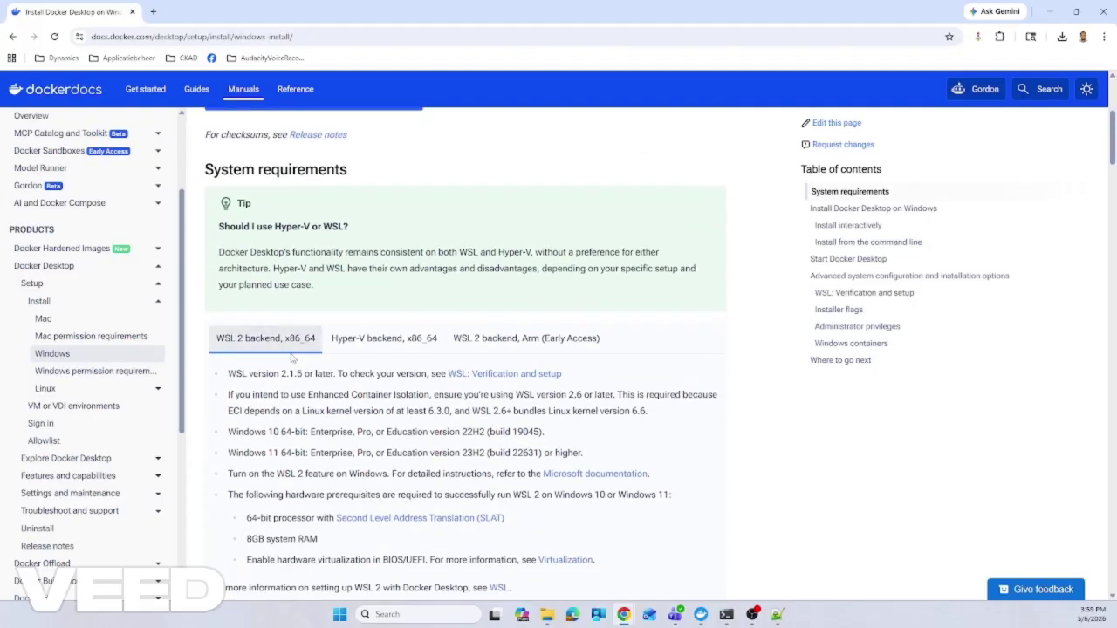
pyautogui.scroll(-8, 291, 358)
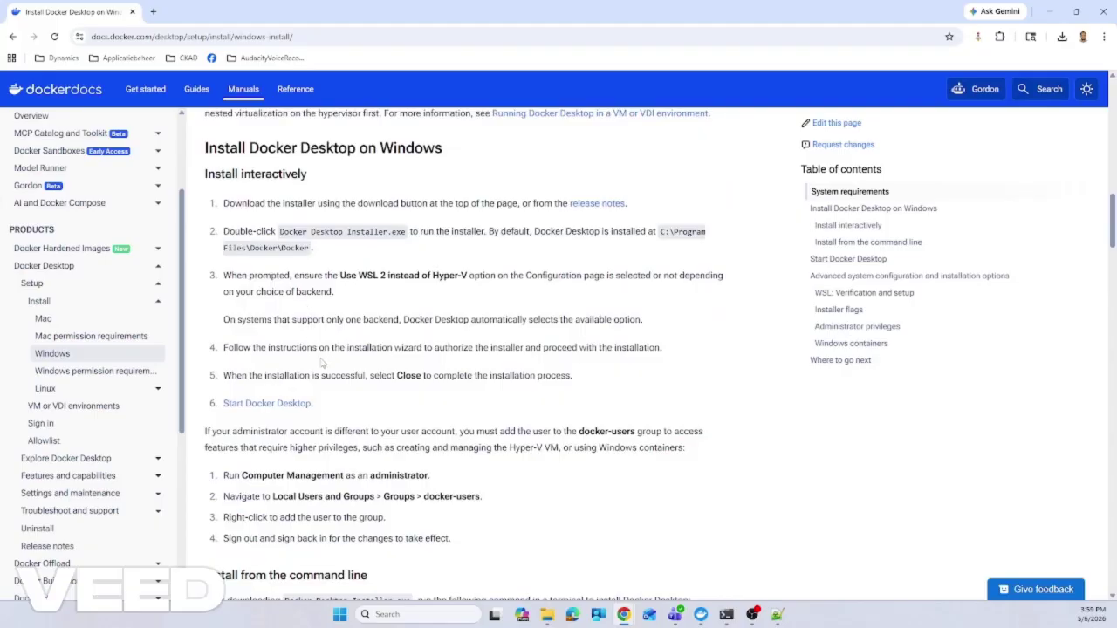
pyautogui.scroll(5, 367, 408)
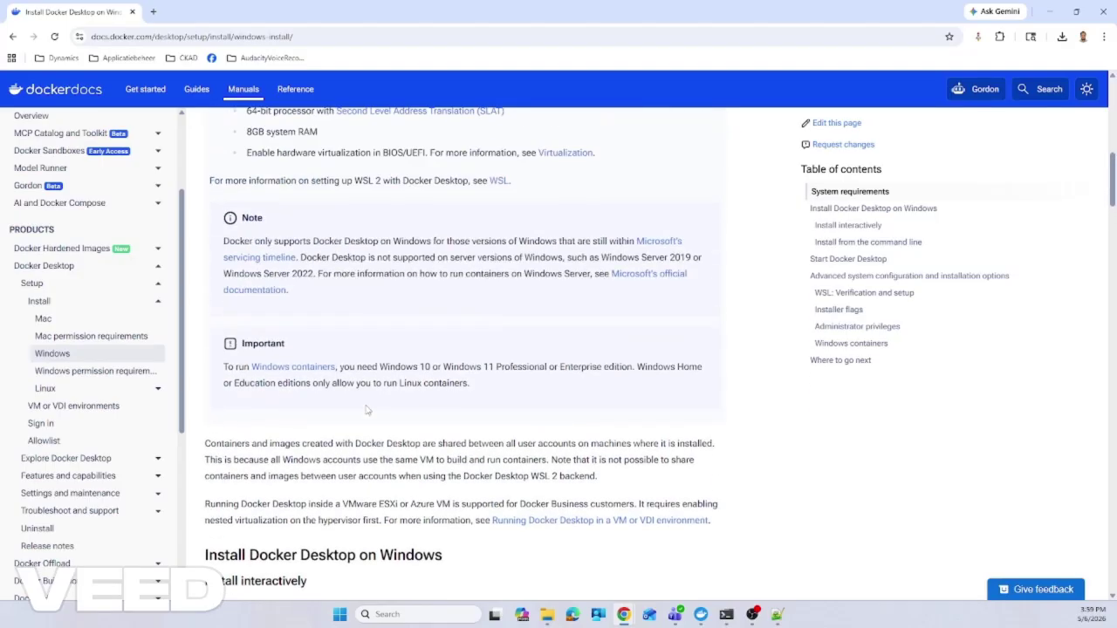
pyautogui.scroll(-4, 367, 410)
pyautogui.scroll(6, 364, 412)
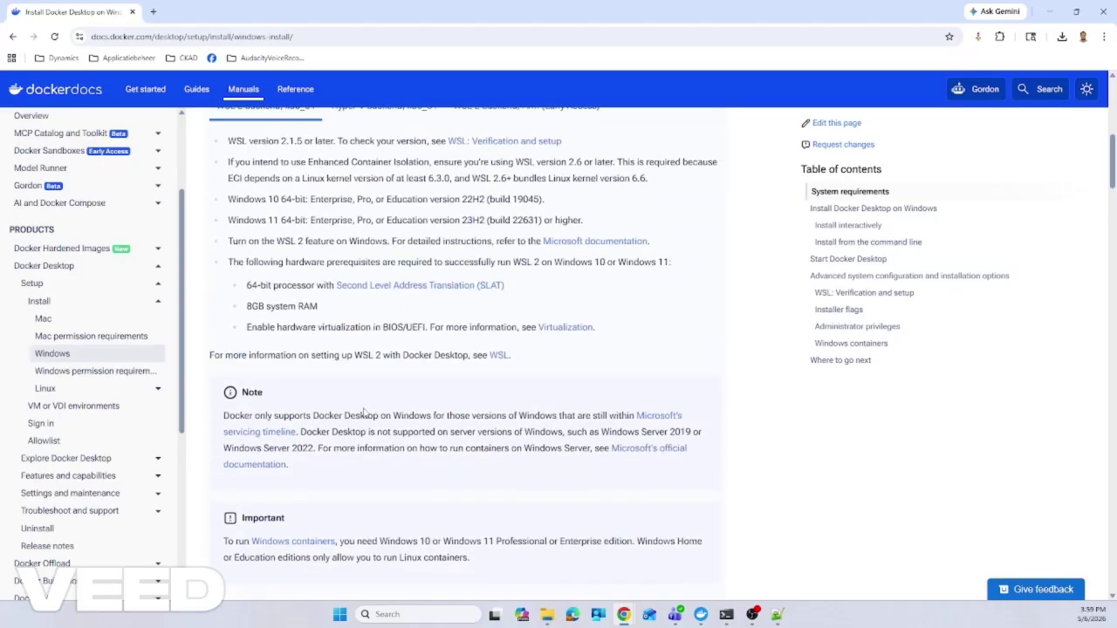
pyautogui.scroll(2, 364, 412)
pyautogui.scroll(1, 365, 408)
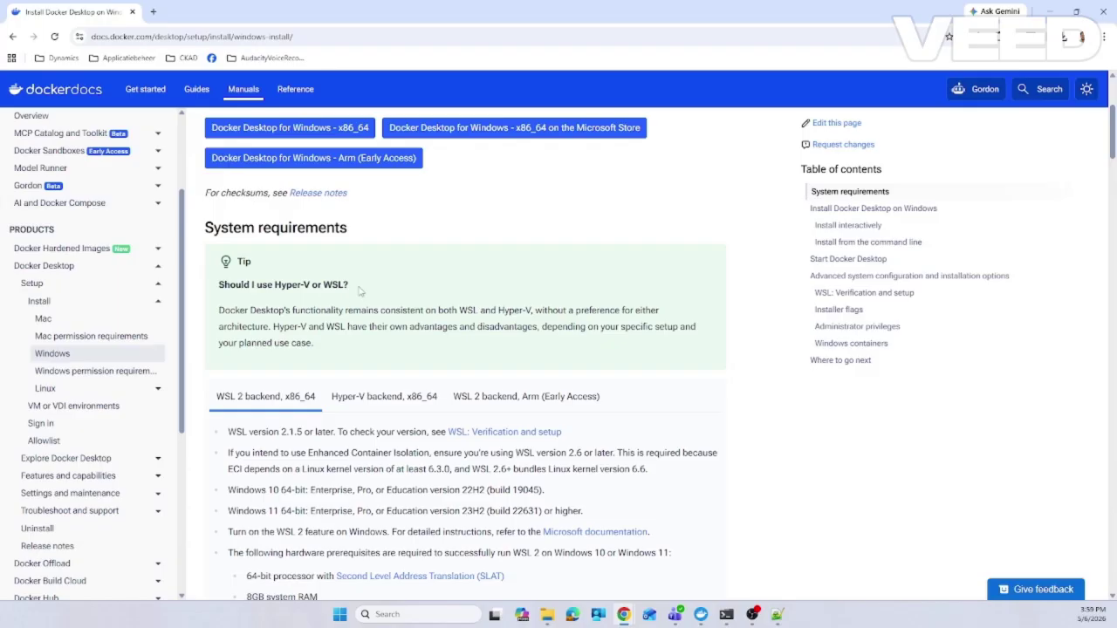
pyautogui.moveTo(360, 291); pyautogui.dragTo(323, 285)
pyautogui.click(372, 302)
# - Search Windows for the Control Panel and open its Programs and Features page
pyautogui.click(341, 615)
pyautogui.write('c')
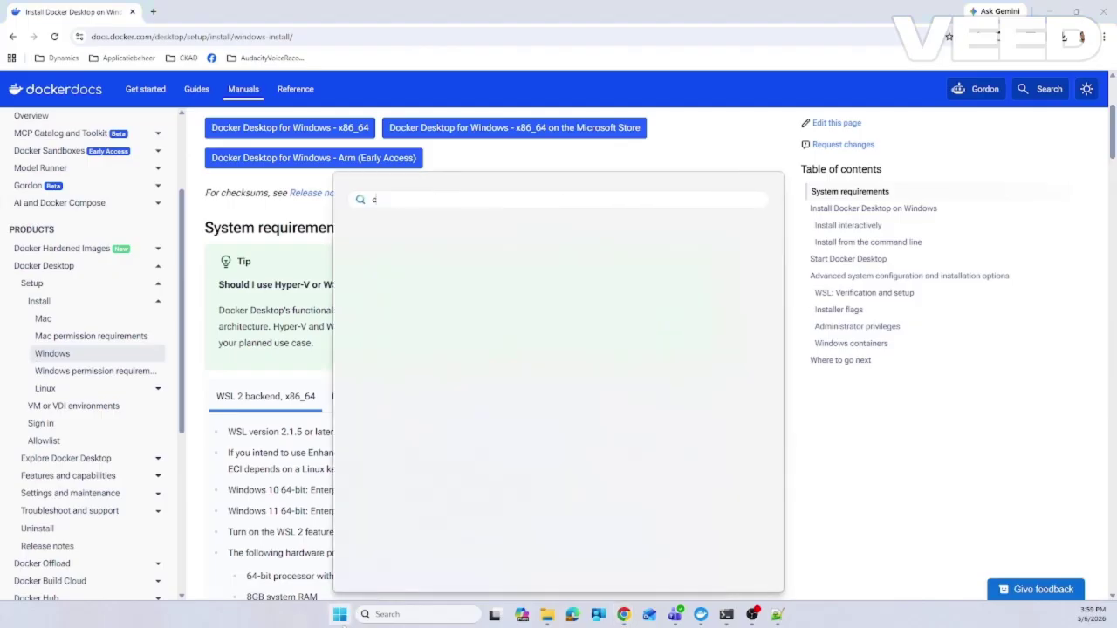
pyautogui.write('ont')
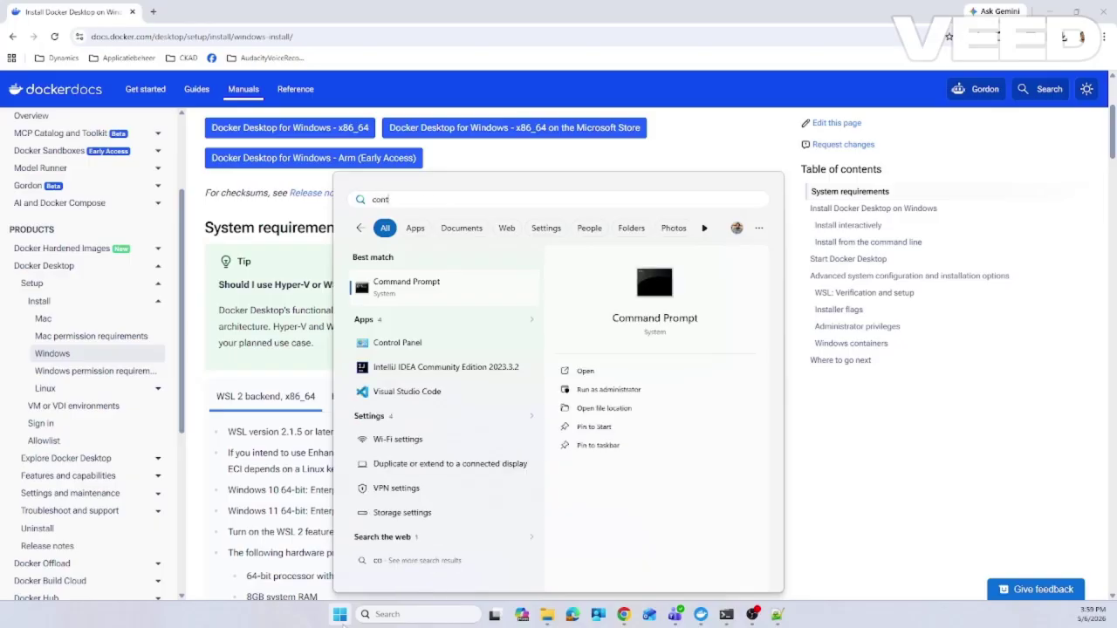
pyautogui.write('rol')
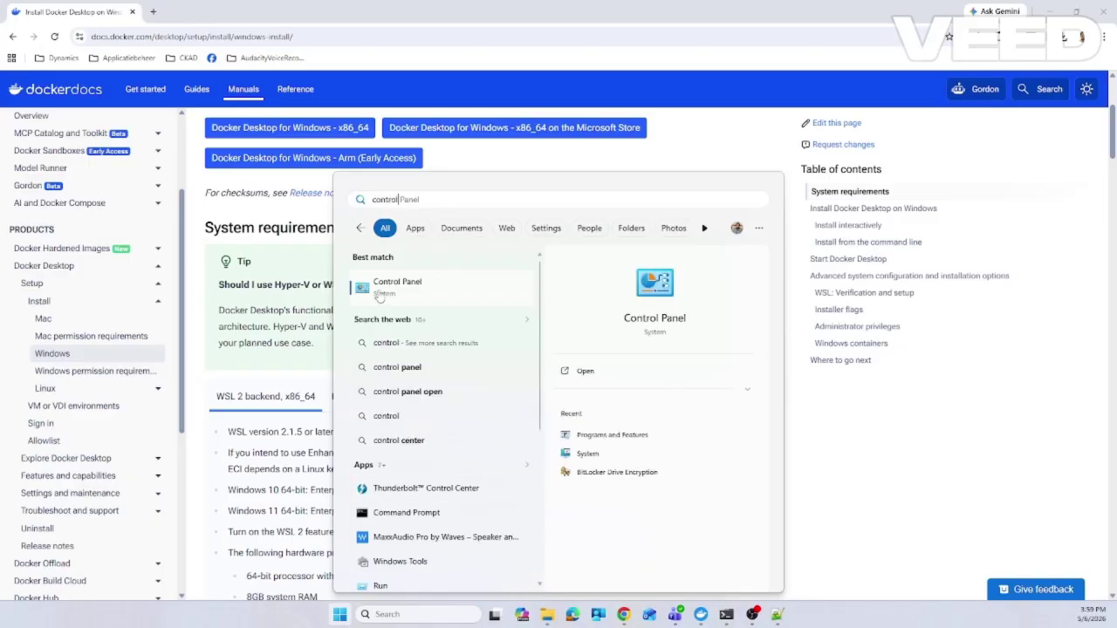
pyautogui.click(381, 297)
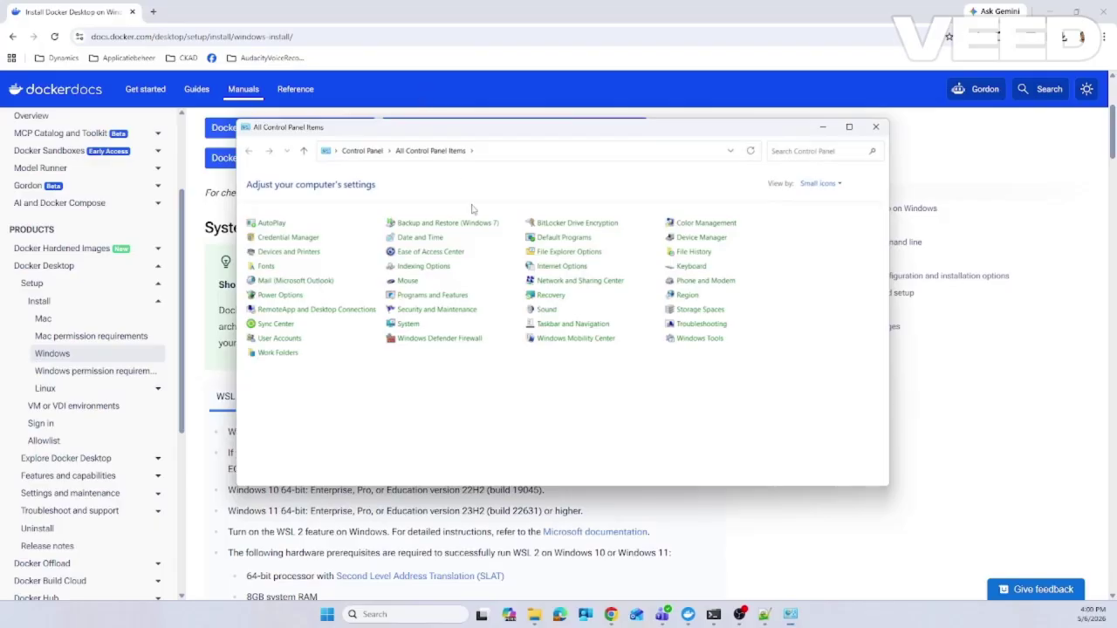
pyautogui.click(453, 298)
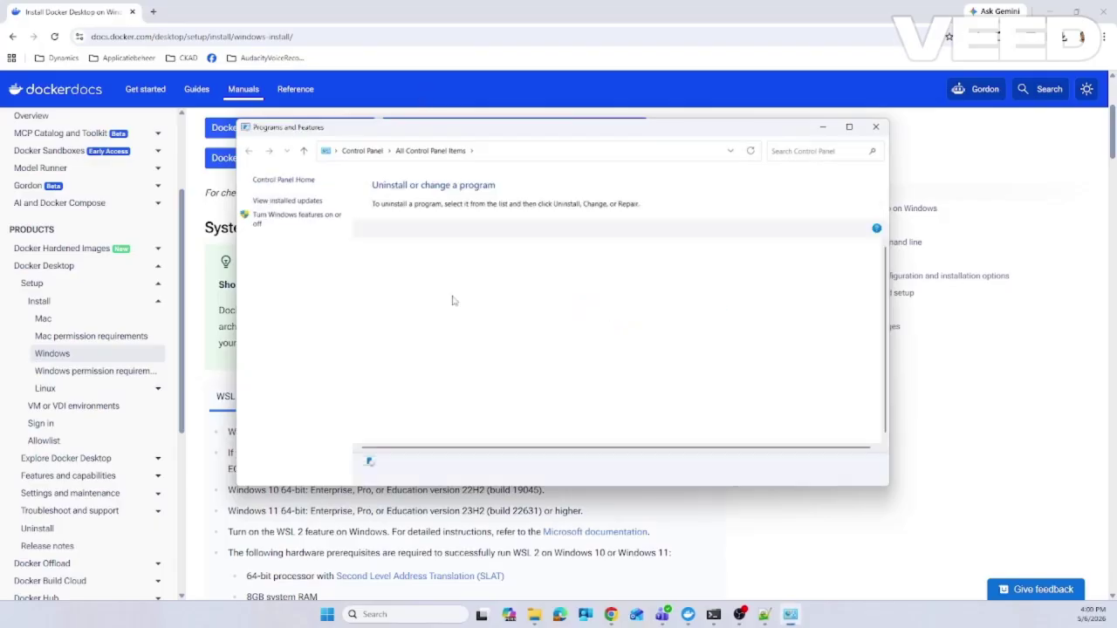
# - Inspect the Hyper-V components in the list of Windows features, and close everything without applying changes
pyautogui.click(317, 218)
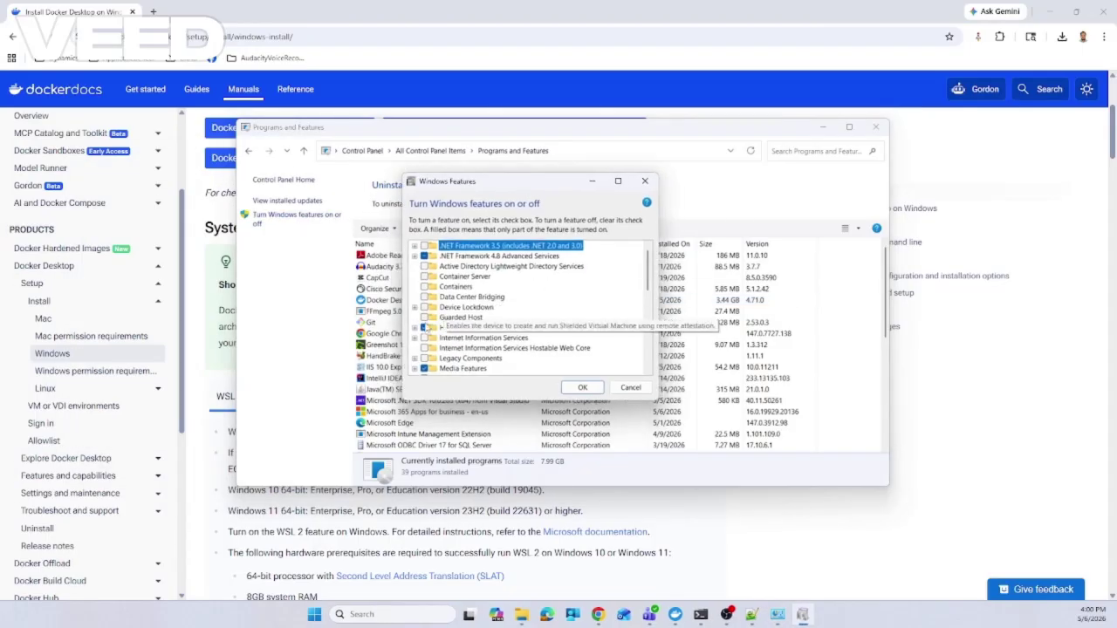
pyautogui.click(415, 328)
pyautogui.click(424, 328)
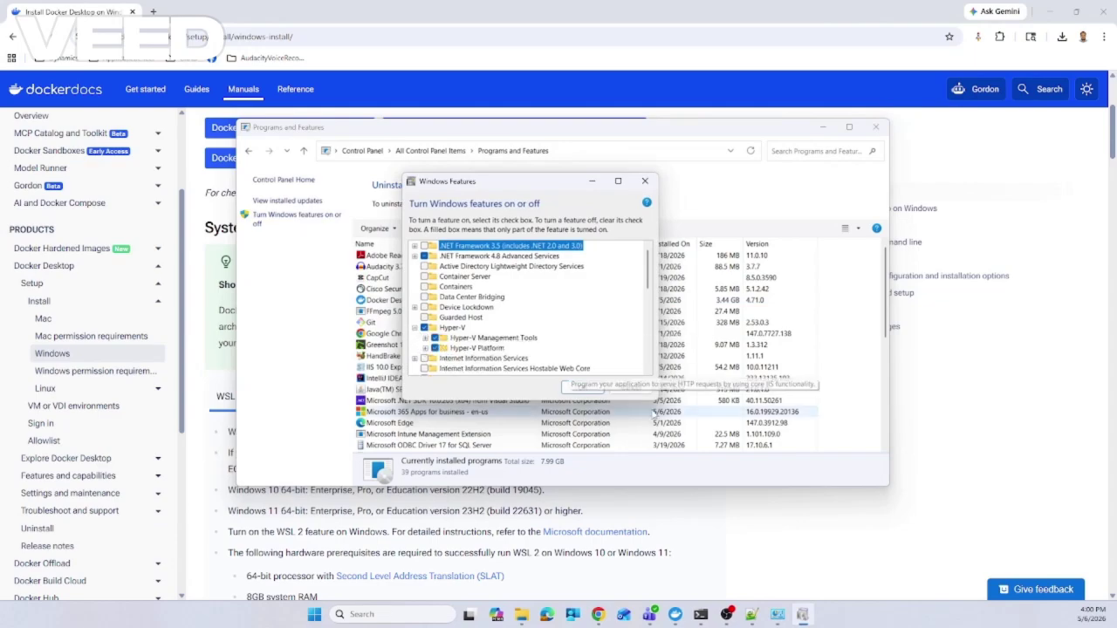
pyautogui.click(630, 388)
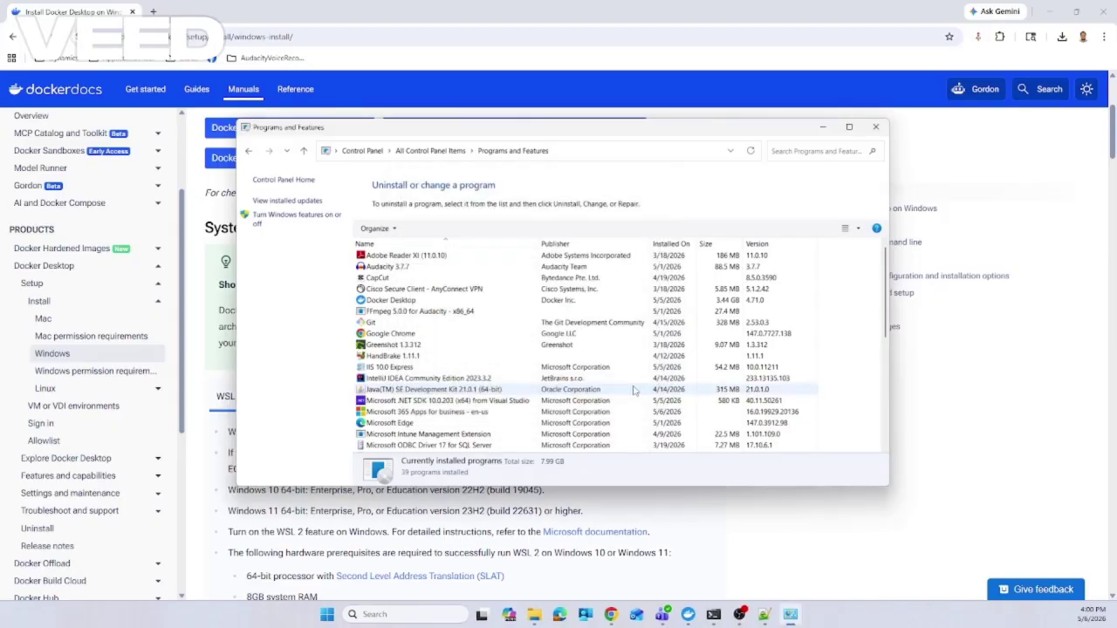
pyautogui.moveTo(714, 131); pyautogui.dragTo(617, 144)
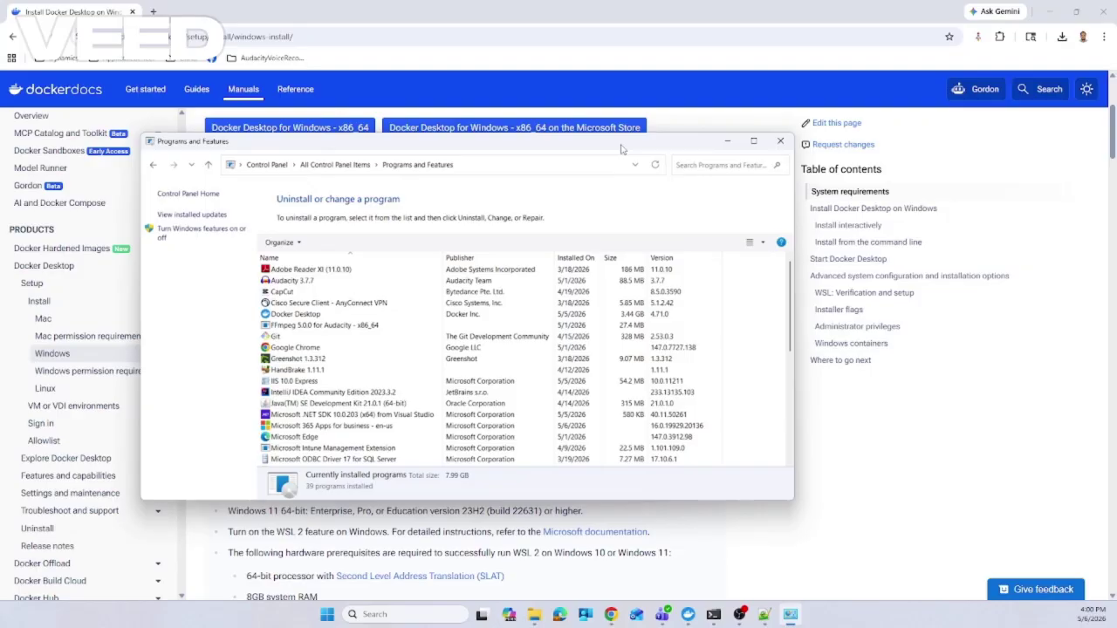
pyautogui.click(781, 142)
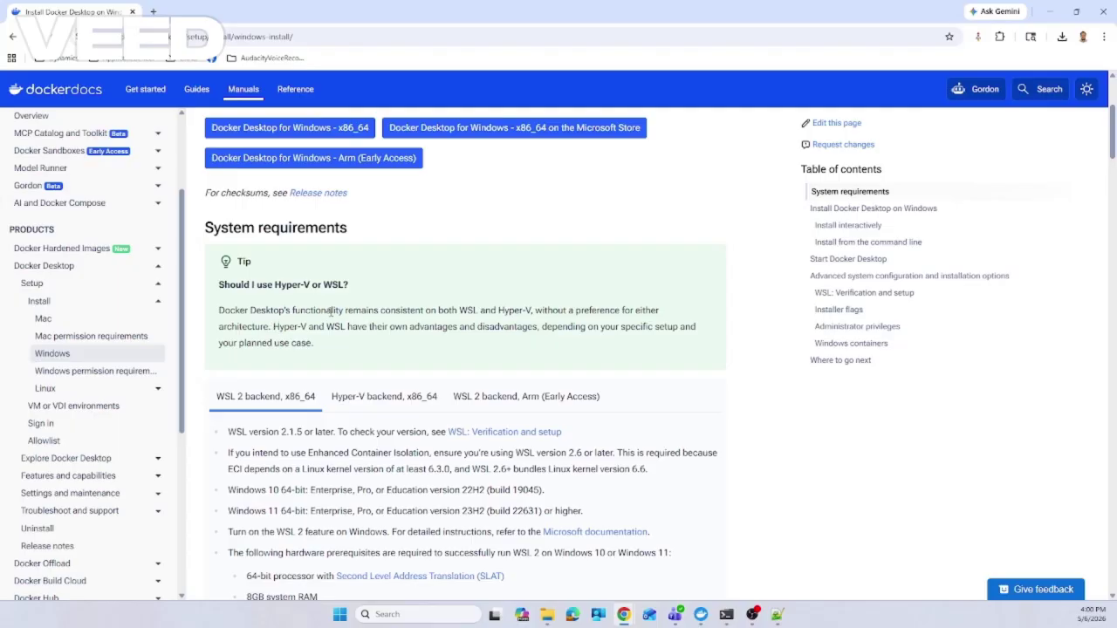
# - Launch a WSL terminal and change its working directory to /mnt/d/learning/
pyautogui.click(340, 615)
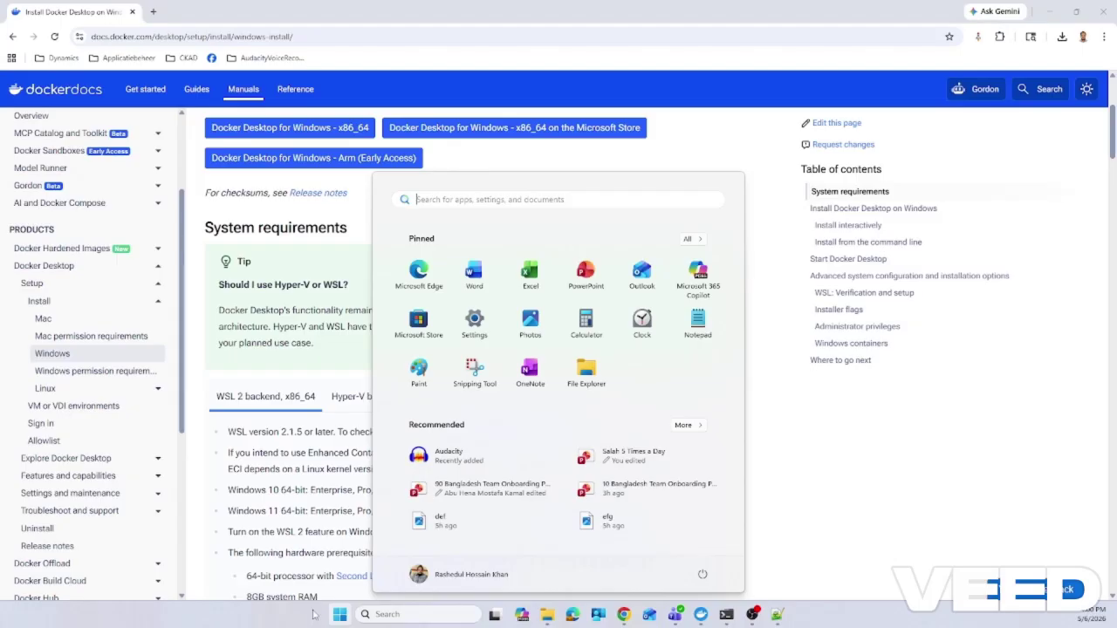
pyautogui.write('wsl')
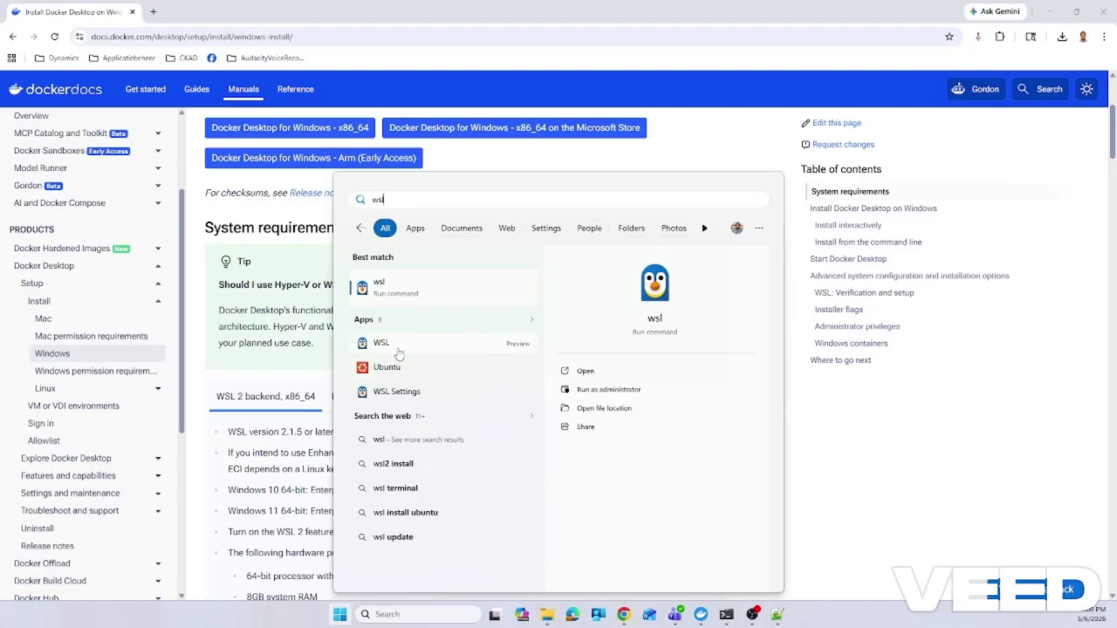
pyautogui.click(387, 297)
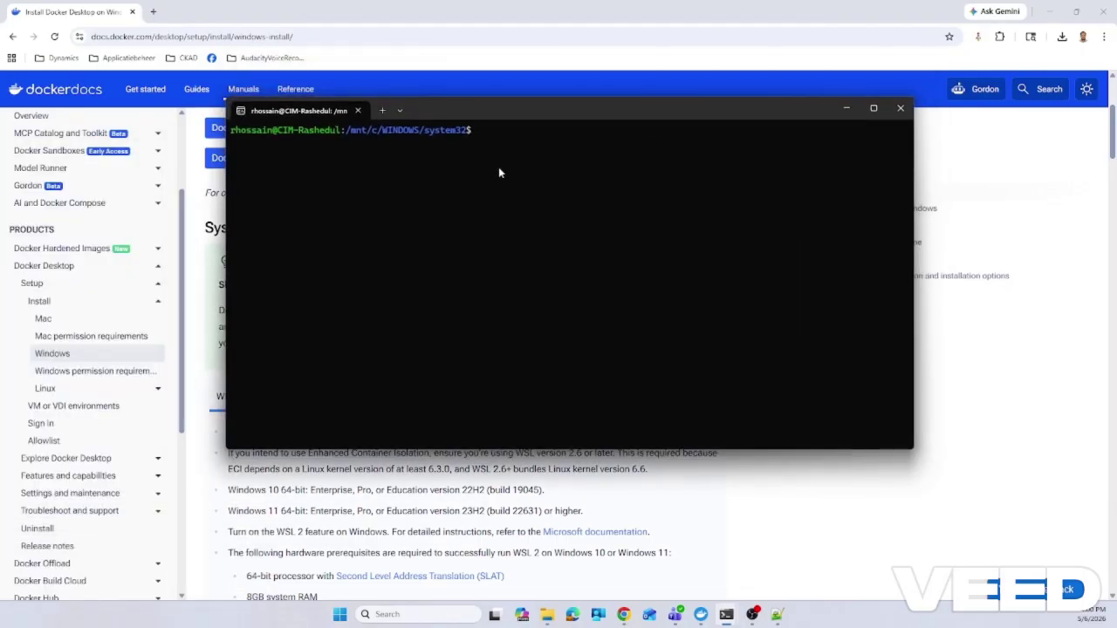
pyautogui.write('cd /mnt/d/learn')
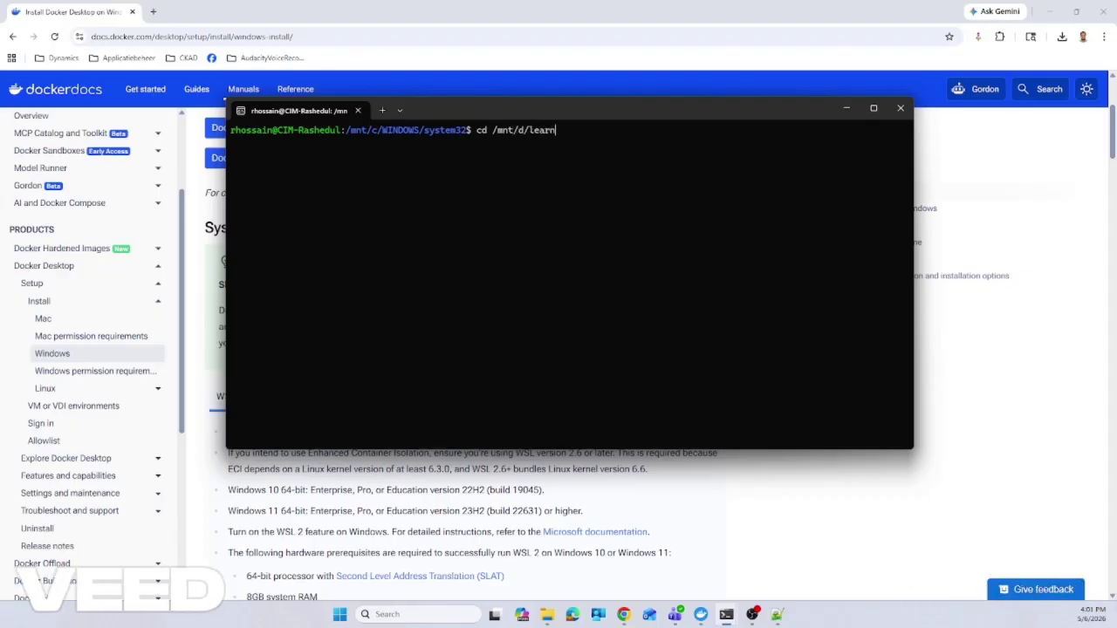
pyautogui.write('ing/')
pyautogui.press('Return')
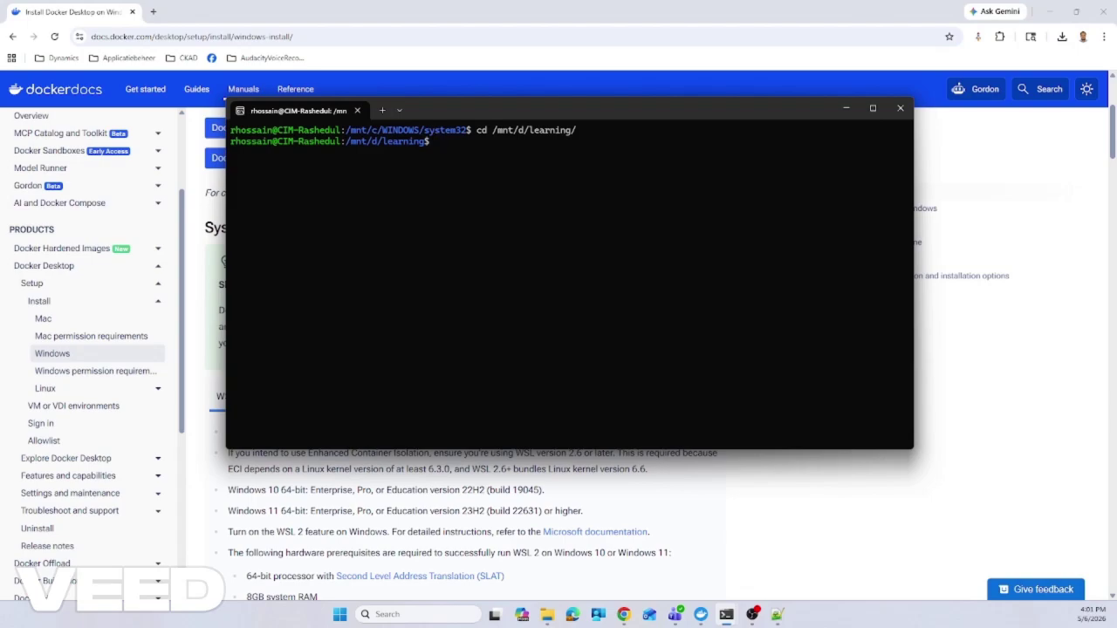
# - Switch to Docker Desktop and view its Models and Containers pages
pyautogui.click(700, 614)
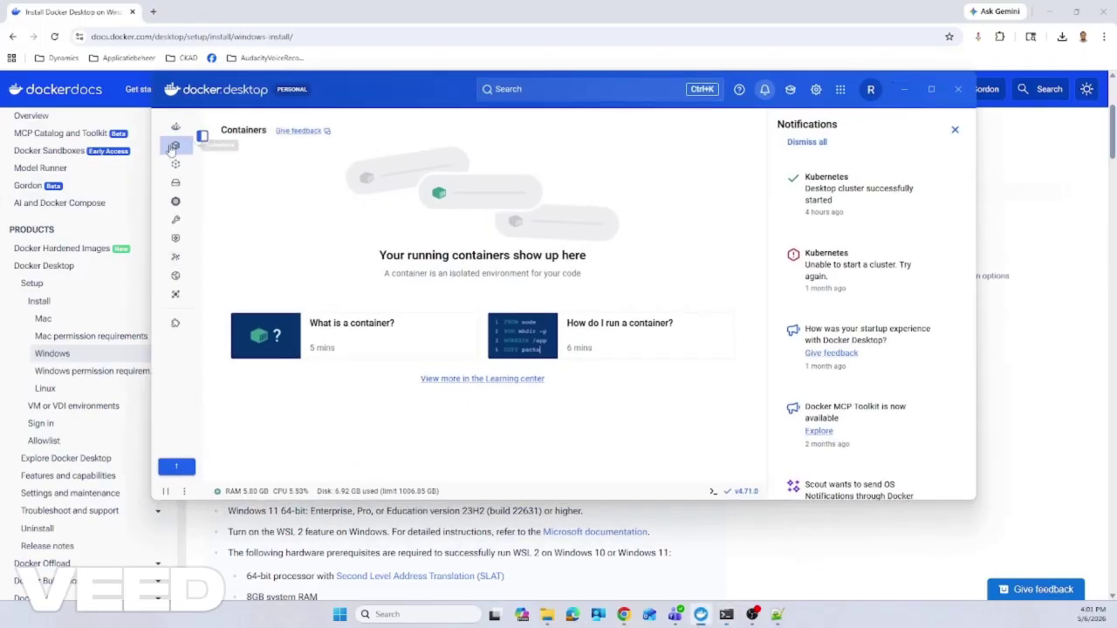
pyautogui.click(175, 237)
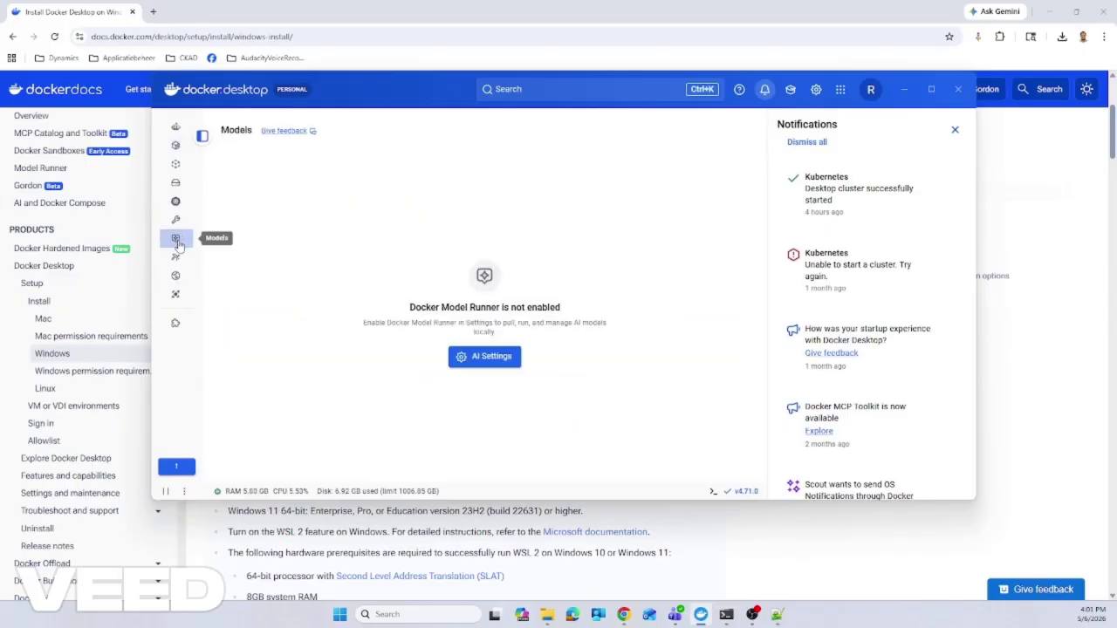
pyautogui.click(176, 145)
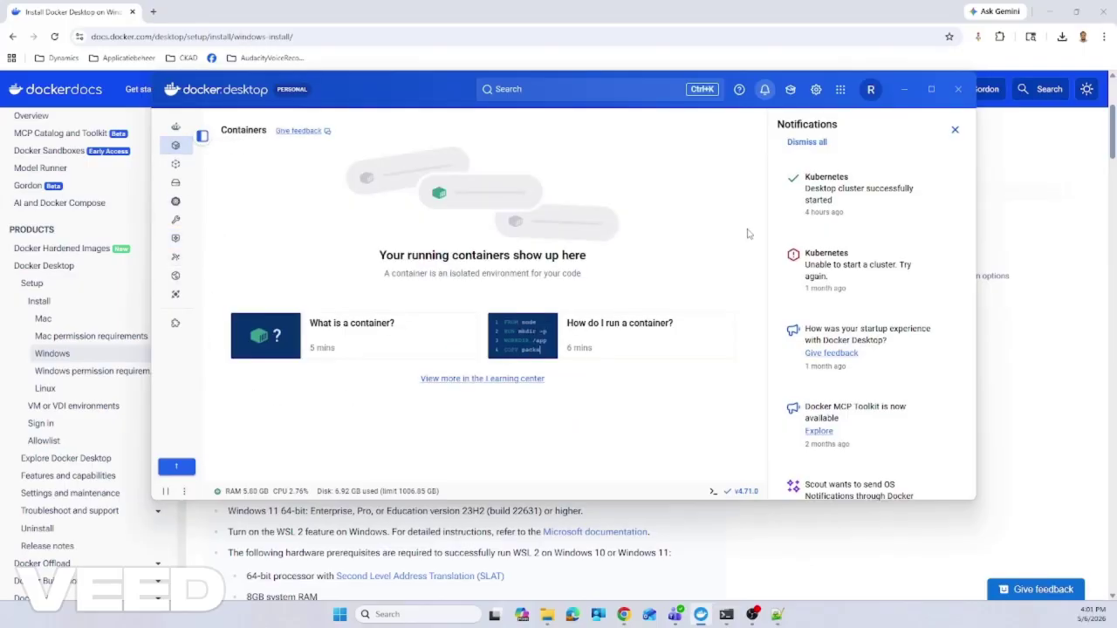
# - Examine the Kubernetes settings, including the cluster entry and the cluster provisioning options, and close the settings without changes
pyautogui.click(816, 89)
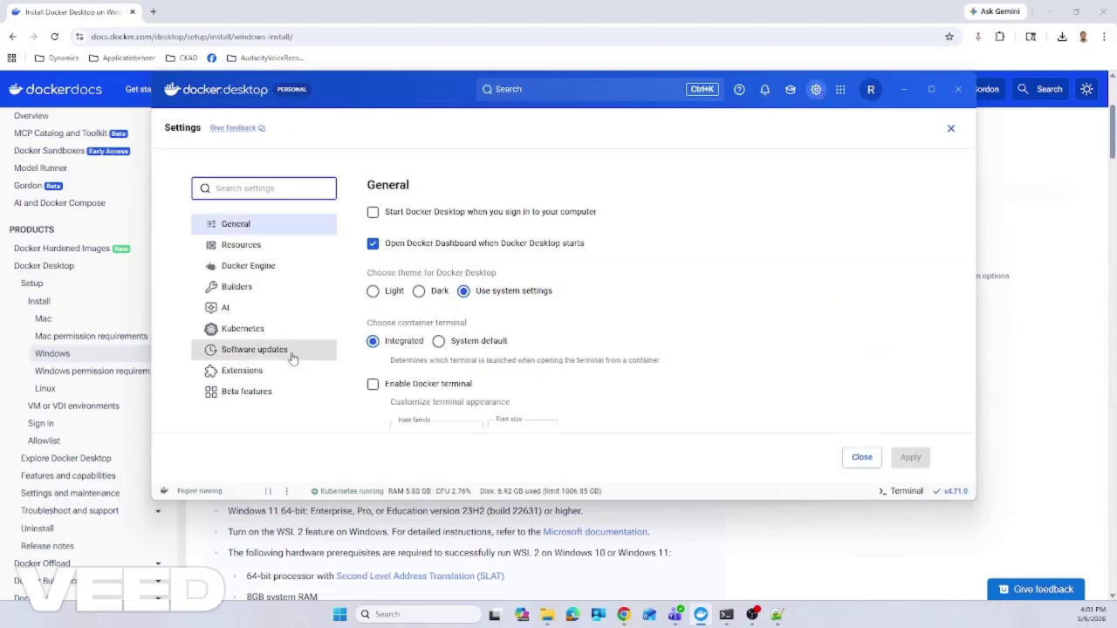
pyautogui.click(247, 328)
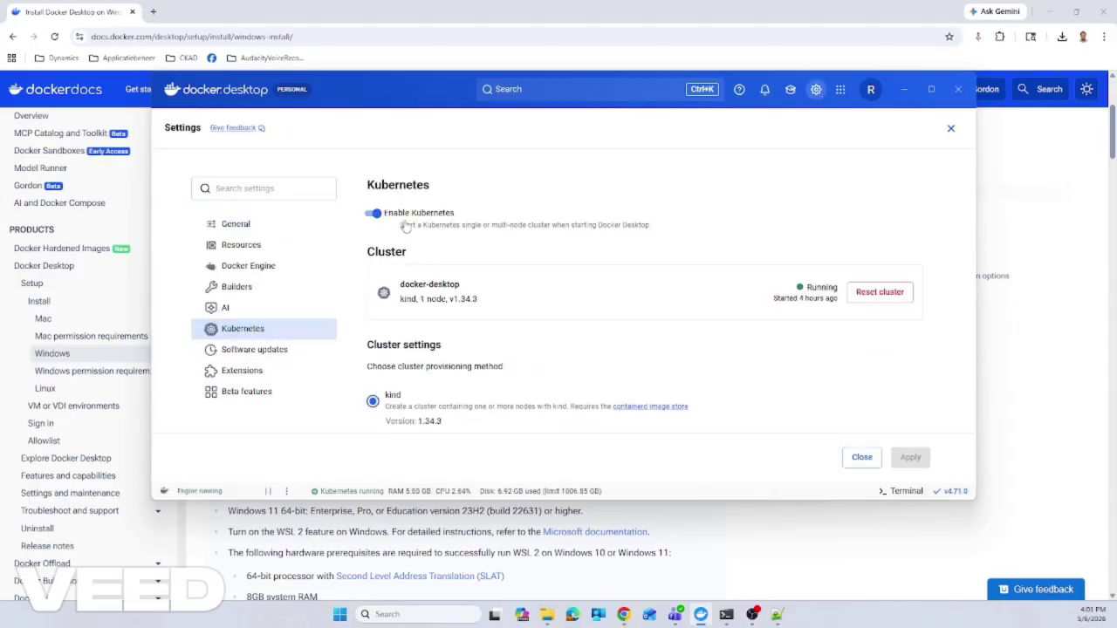
pyautogui.scroll(2, 463, 334)
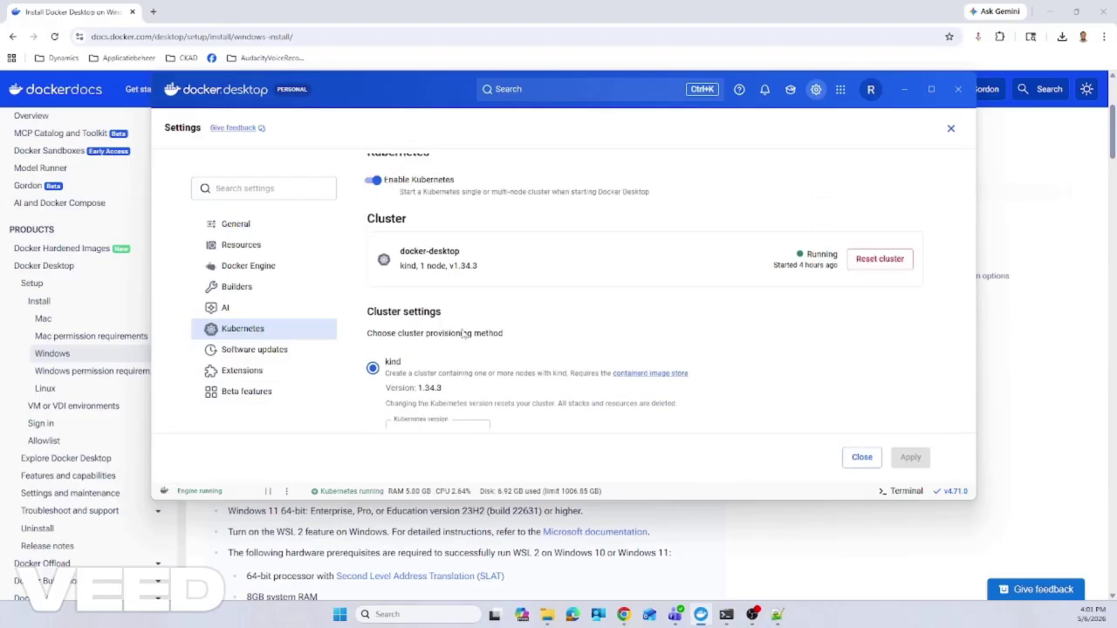
pyautogui.scroll(-4, 463, 334)
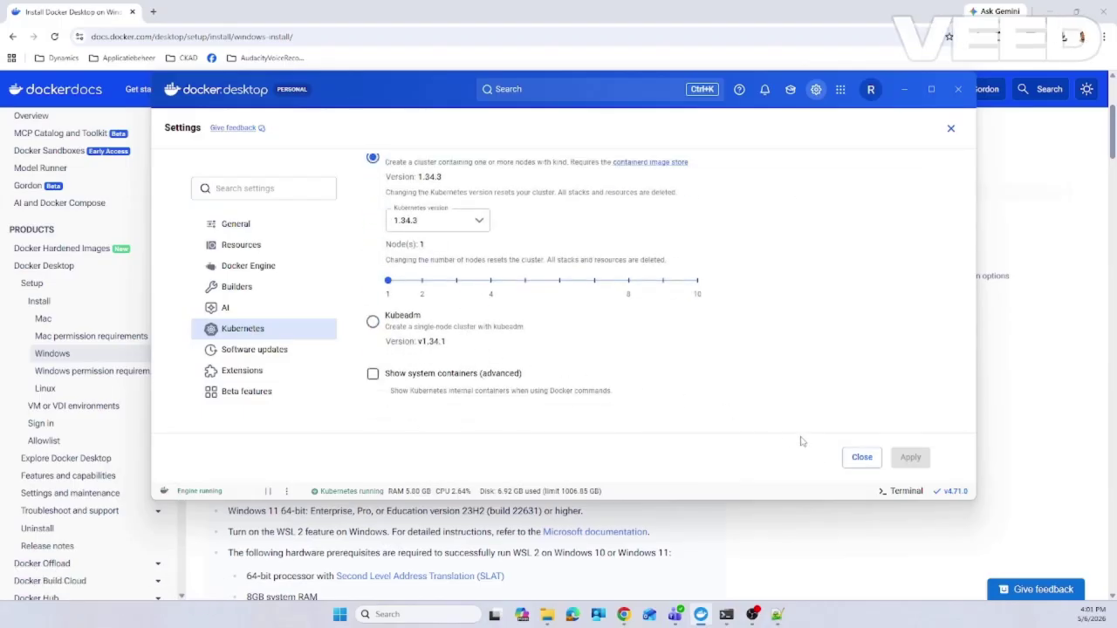
pyautogui.scroll(4, 798, 406)
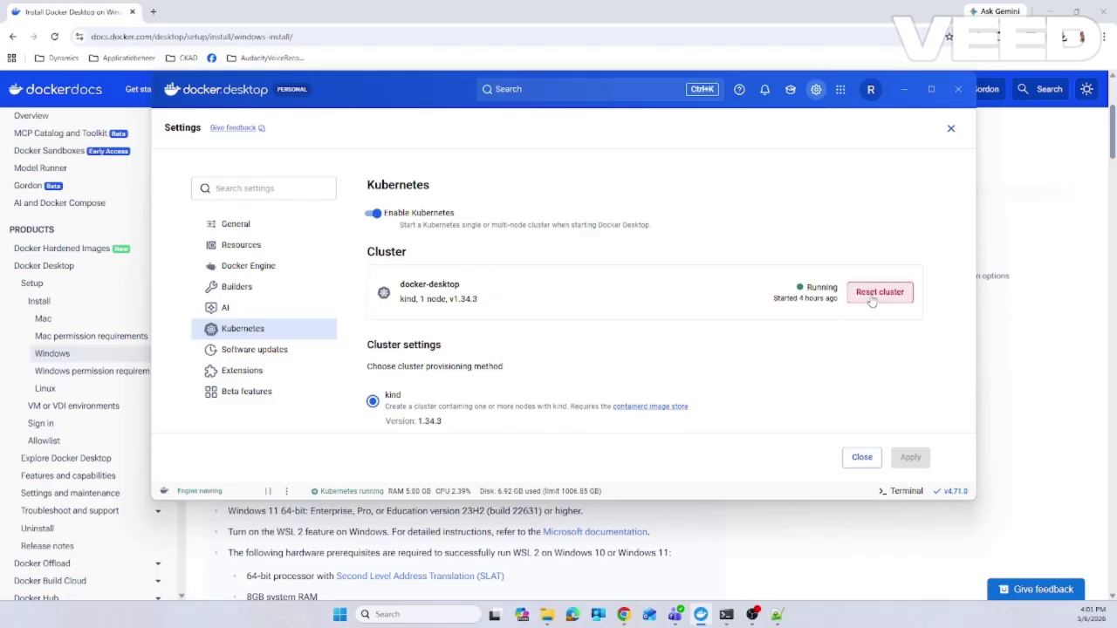
pyautogui.scroll(-1, 754, 352)
pyautogui.scroll(-2, 755, 352)
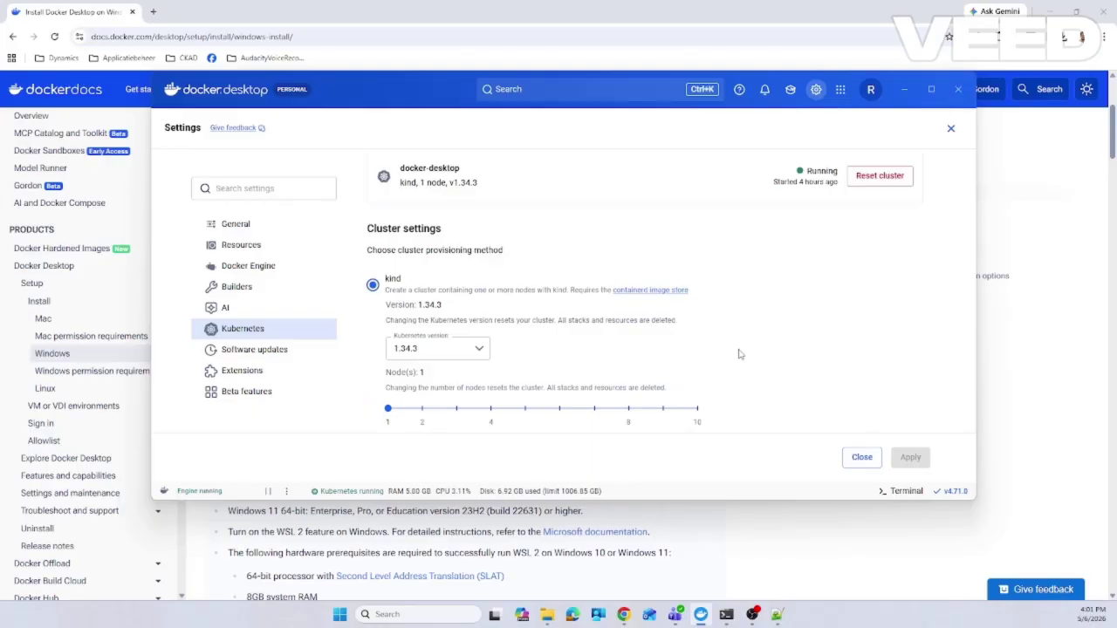
pyautogui.scroll(3, 840, 356)
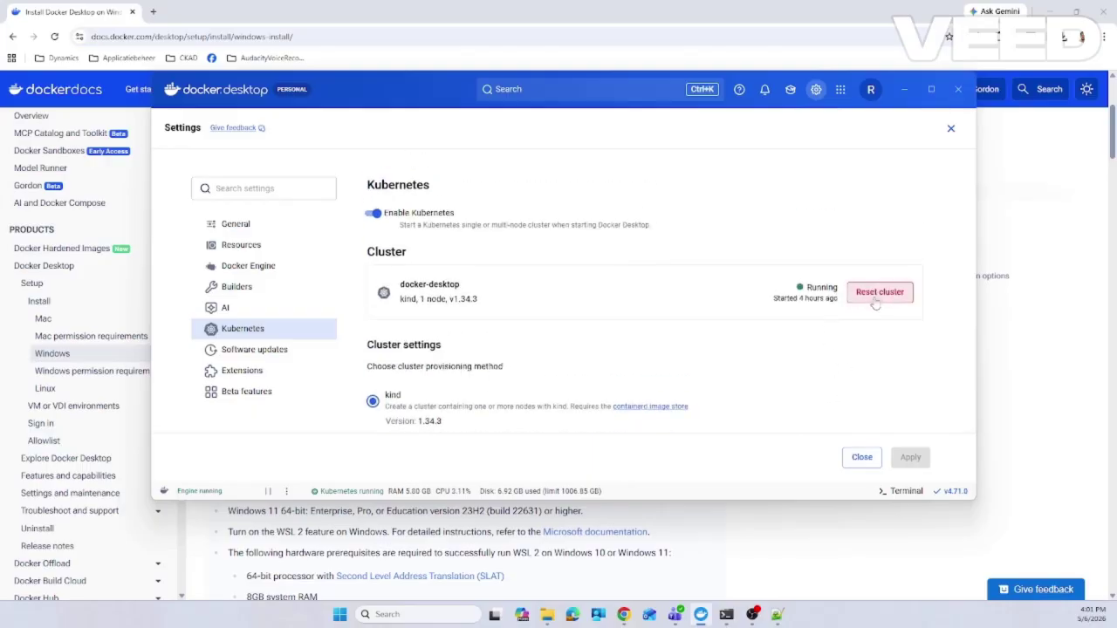
pyautogui.click(861, 458)
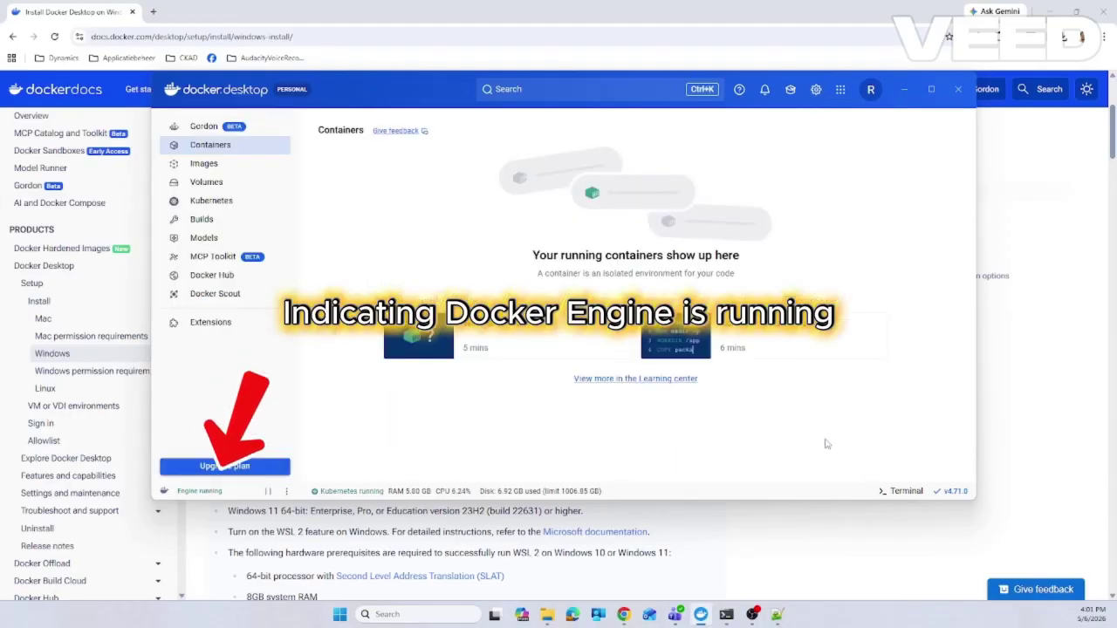
# - Disable Kubernetes in the Docker Desktop settings and apply the change
pyautogui.click(816, 90)
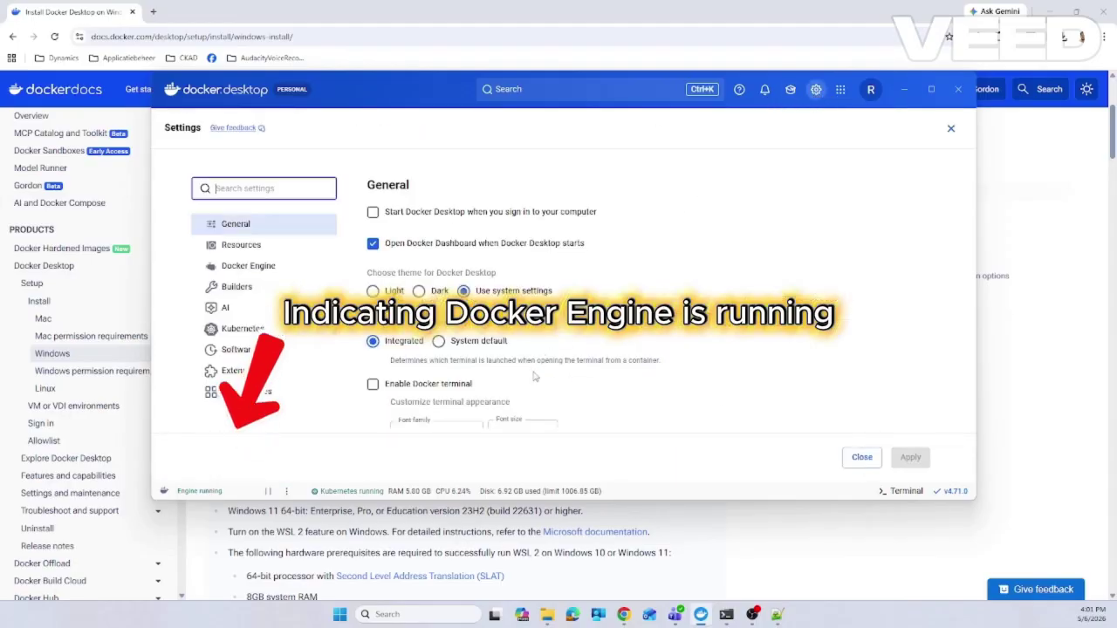
pyautogui.click(237, 332)
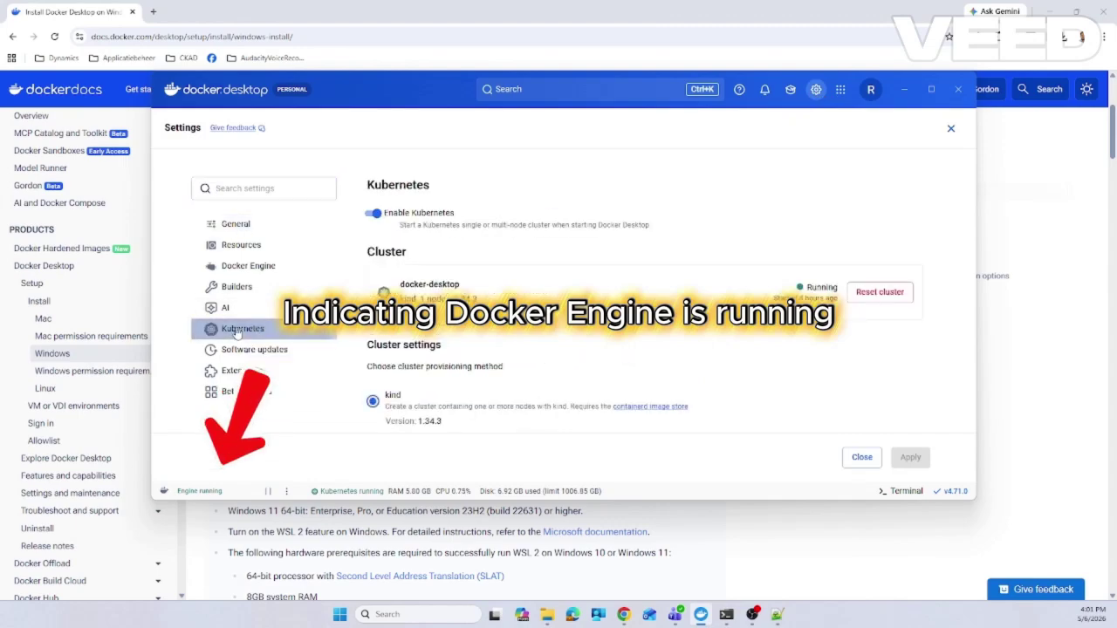
pyautogui.click(375, 214)
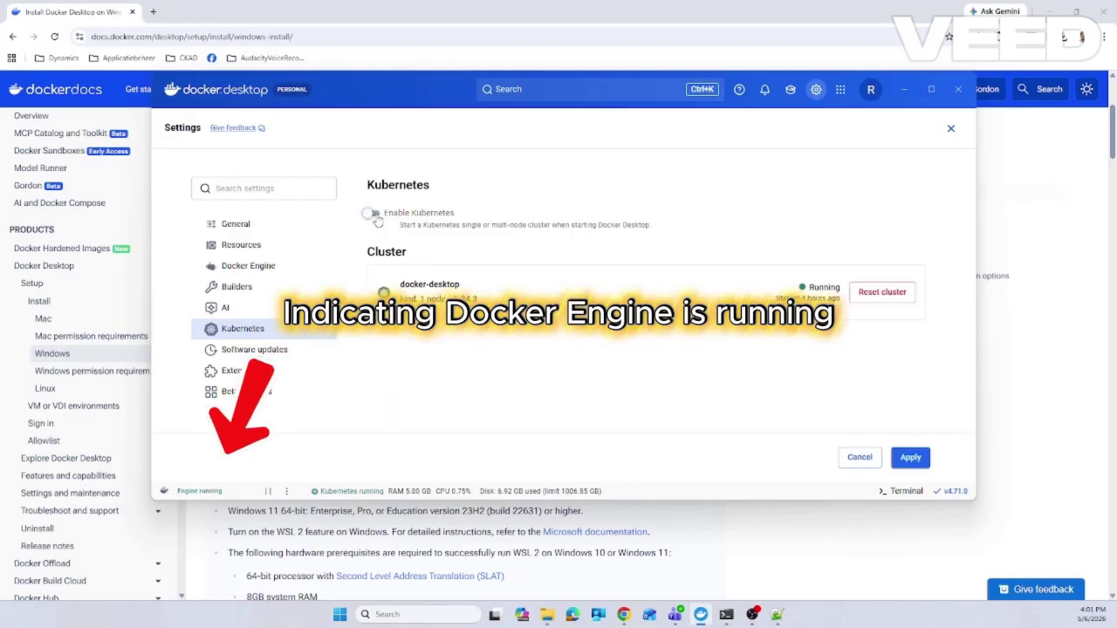
pyautogui.click(911, 459)
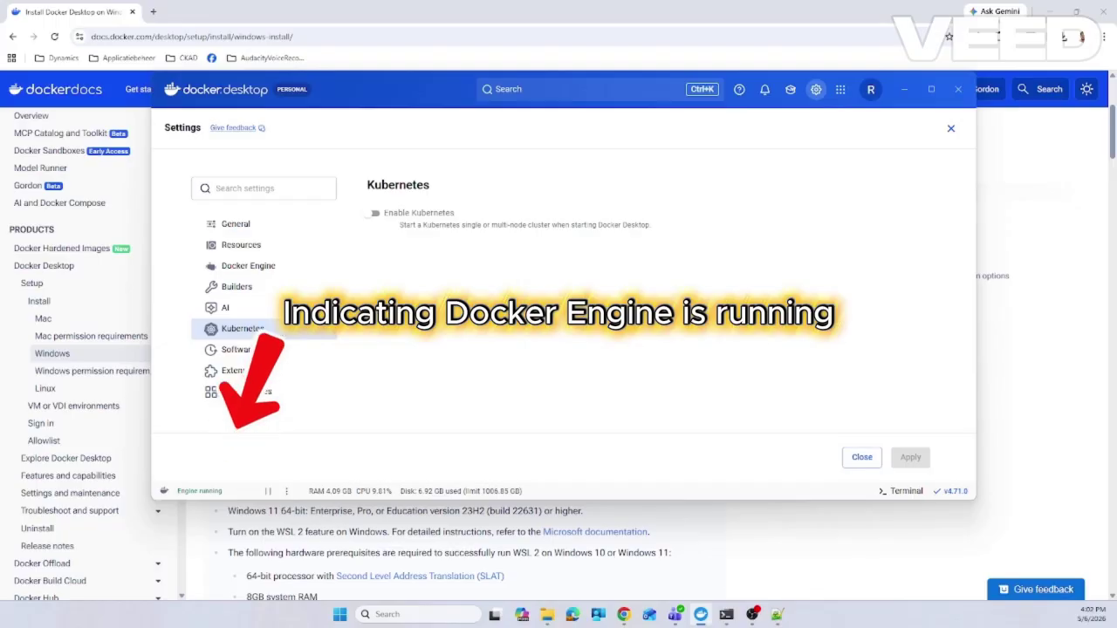
# - Enable Kubernetes with the kind provisioning method, version 1.34.3 and one node, apply it and install the cluster
pyautogui.click(374, 214)
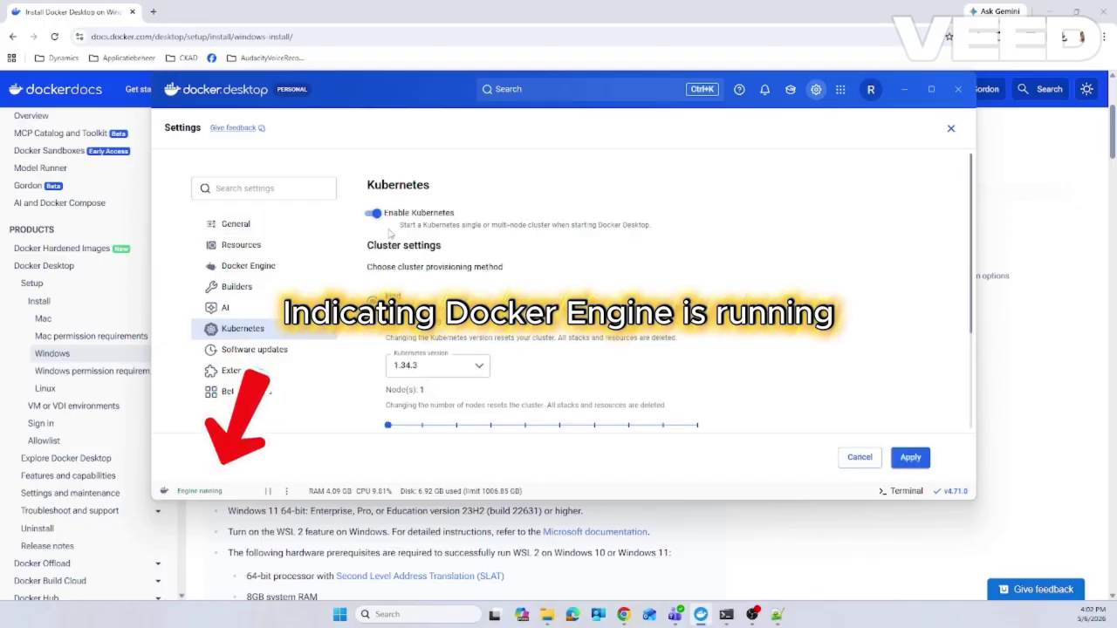
pyautogui.scroll(-2, 436, 271)
pyautogui.click(908, 458)
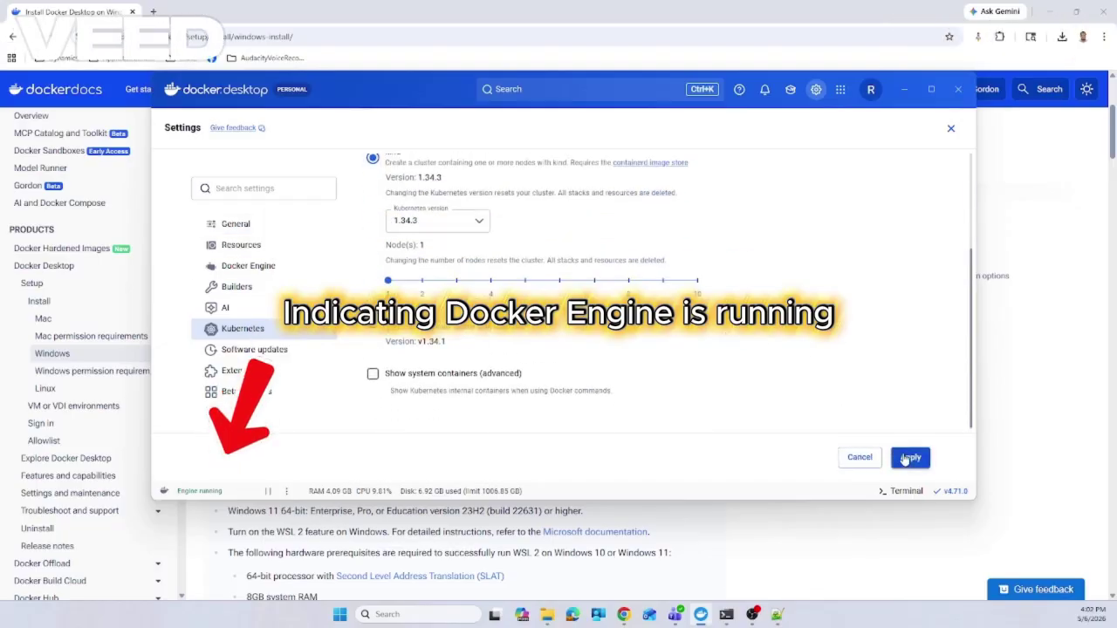
pyautogui.scroll(2, 811, 356)
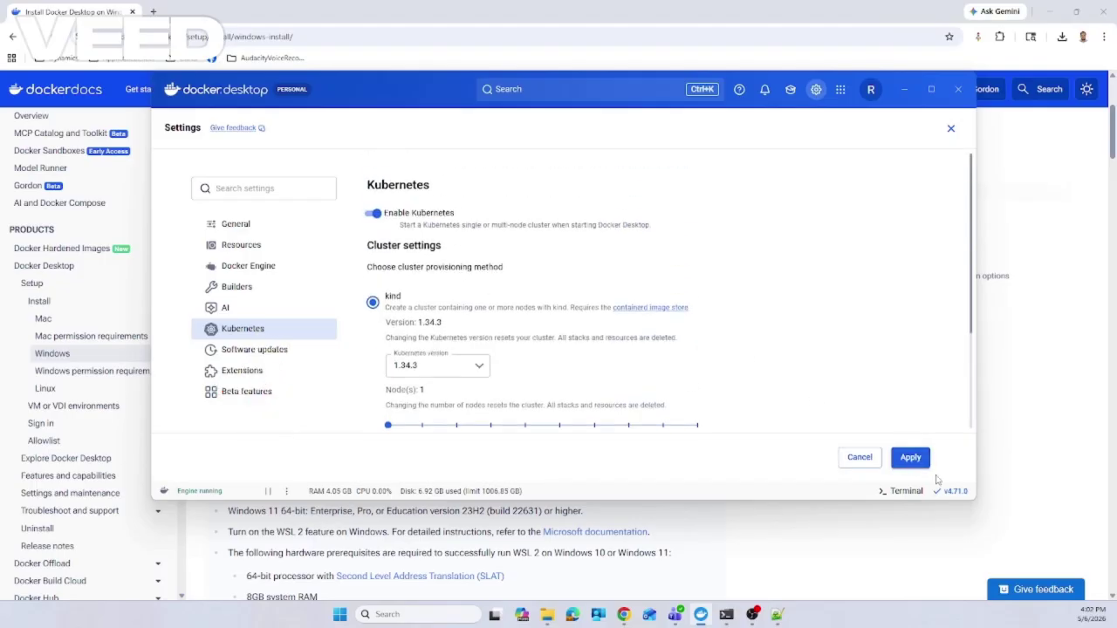
pyautogui.click(910, 458)
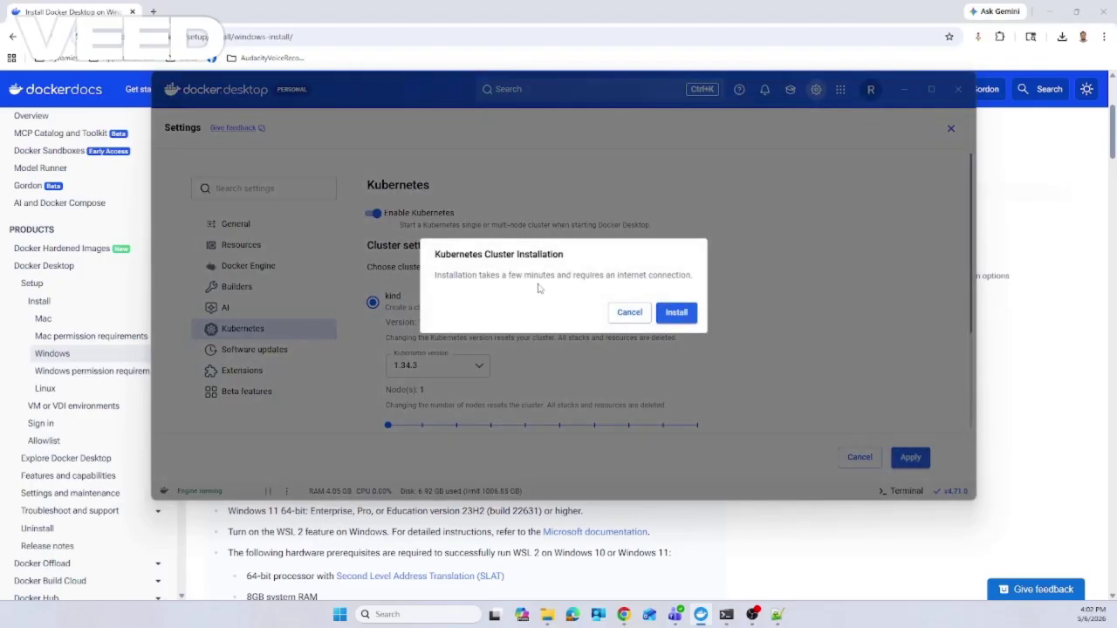
pyautogui.click(677, 314)
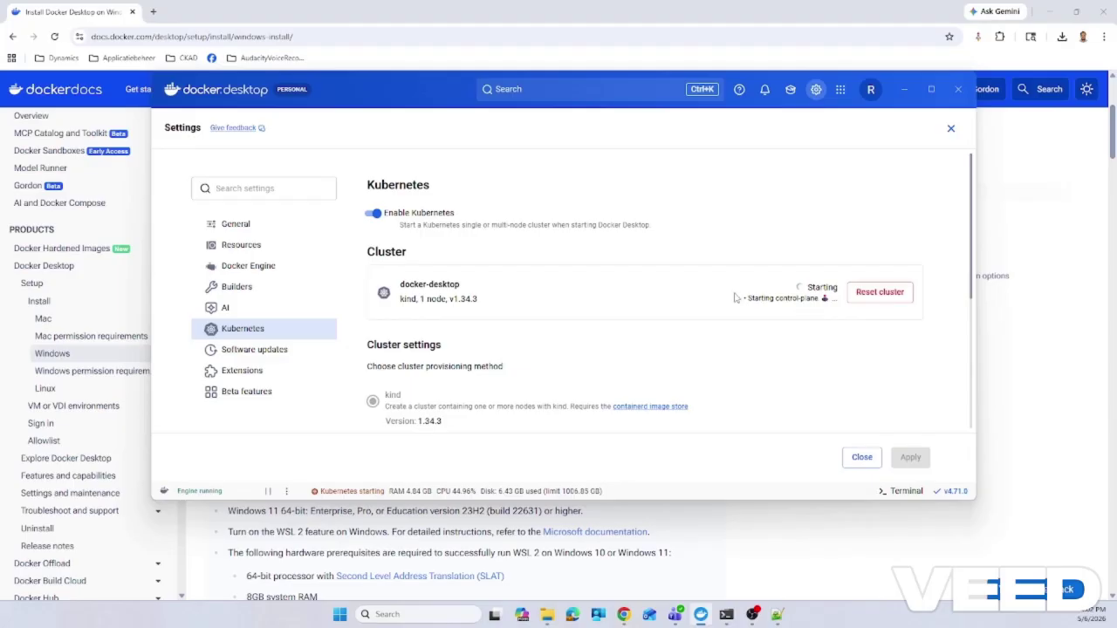
# - Check the startup status of the docker-desktop cluster and its notification, and reposition the Docker Desktop window slightly
pyautogui.moveTo(744, 298); pyautogui.dragTo(826, 298)
pyautogui.moveTo(400, 94); pyautogui.dragTo(389, 92)
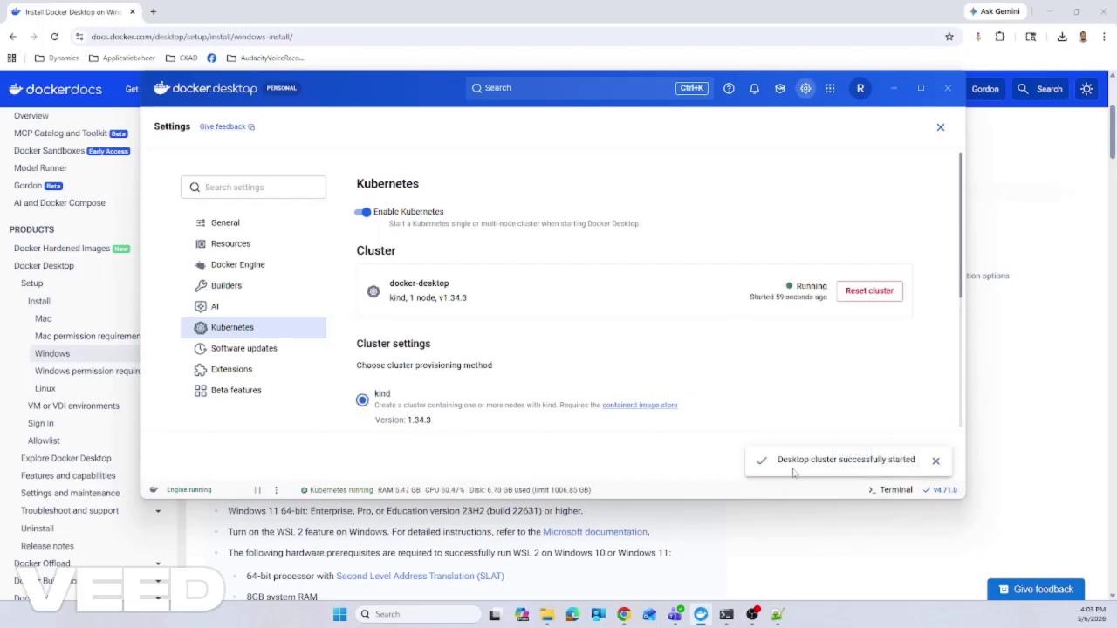
pyautogui.moveTo(783, 464); pyautogui.dragTo(907, 460)
pyautogui.moveTo(349, 106); pyautogui.dragTo(343, 121)
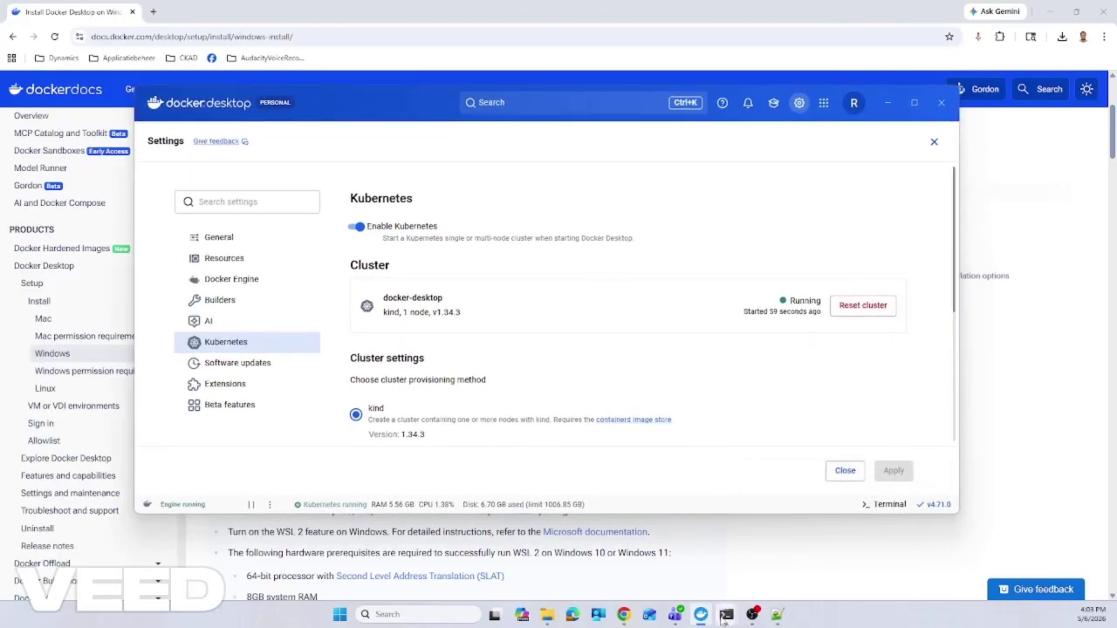
# - Switch to the WSL terminal in /mnt/d/learning and list the cluster's nodes with kubectl get nodes
pyautogui.moveTo(726, 614)
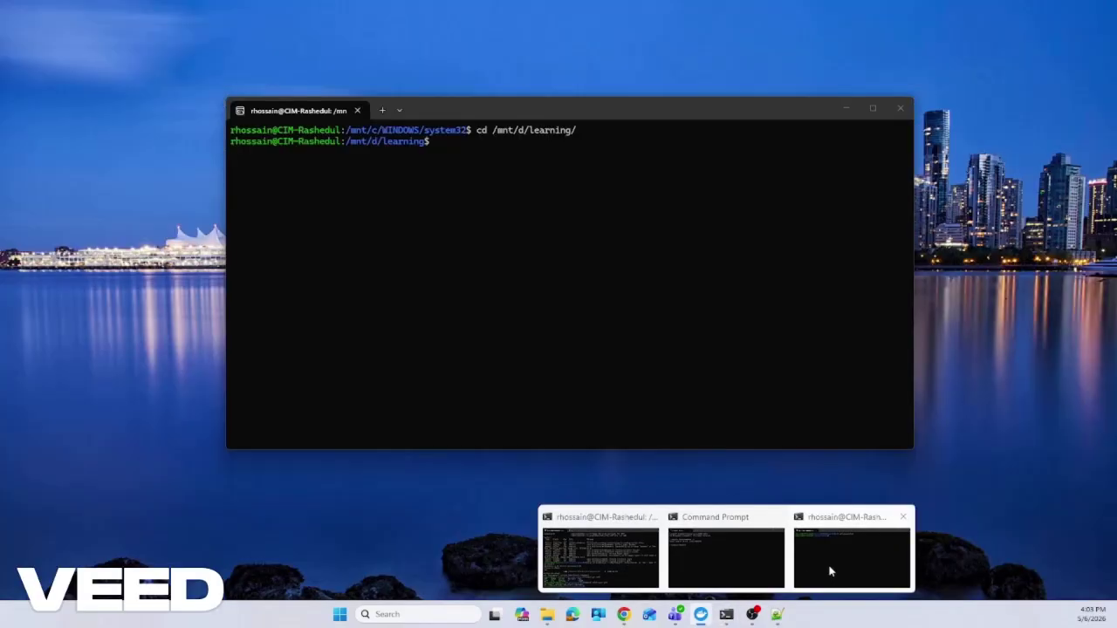
pyautogui.click(807, 570)
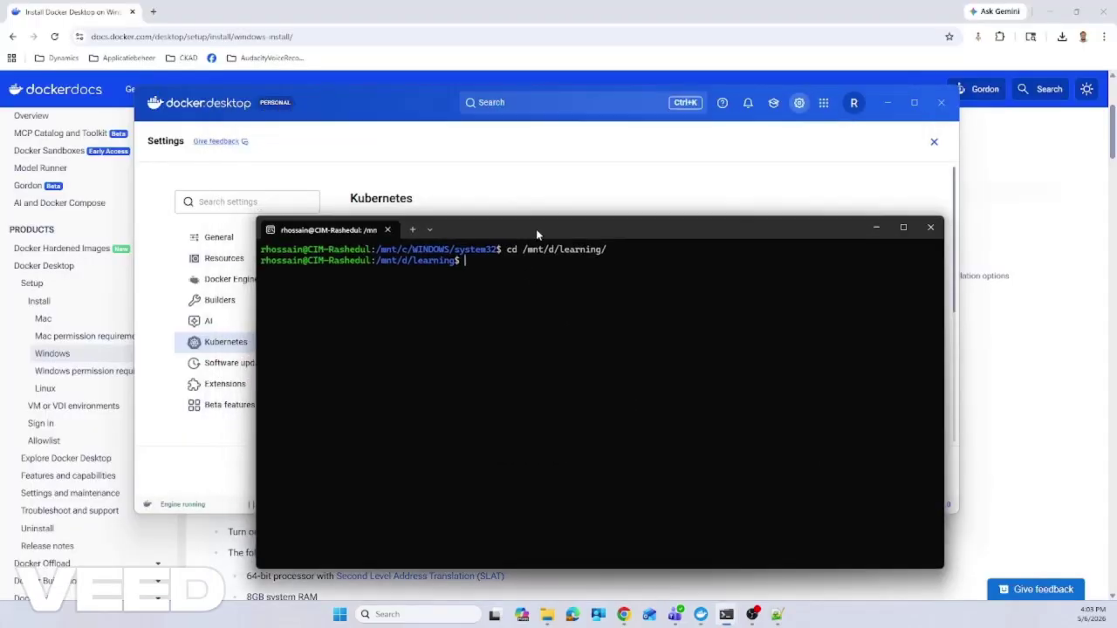
pyautogui.moveTo(537, 231); pyautogui.dragTo(530, 182)
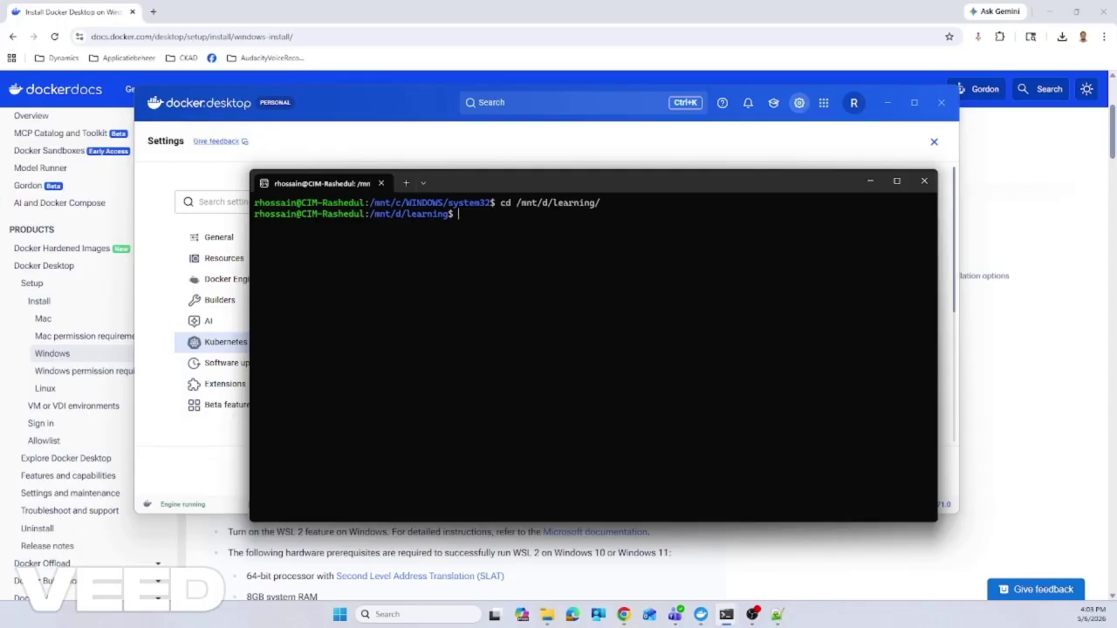
pyautogui.write('kube')
pyautogui.press('BackSpace')
pyautogui.press('BackSpace')
pyautogui.write('bectl get nodes')
pyautogui.press('Return')
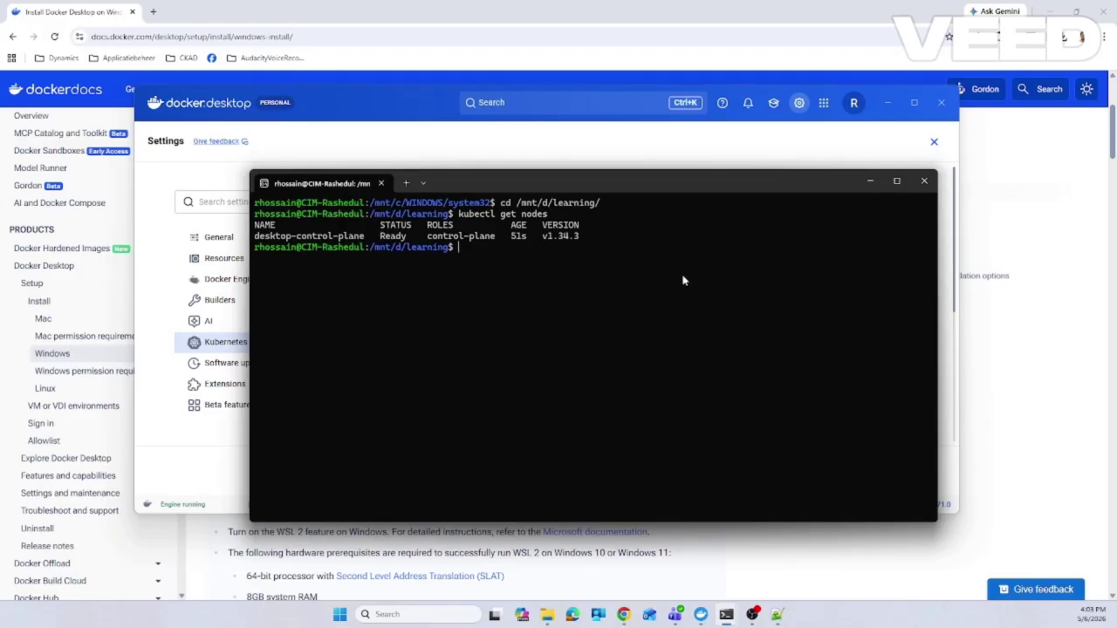
# - Open a Windows Command Prompt, check the installed Docker version with docker -v and highlight the version output
pyautogui.click(339, 615)
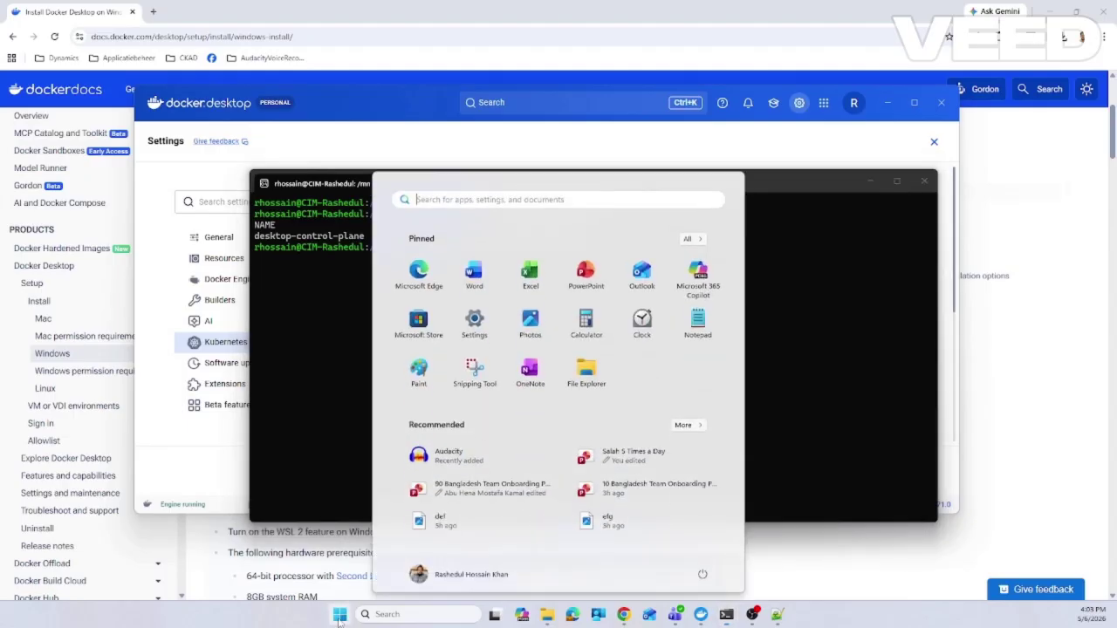
pyautogui.write('cmd')
pyautogui.click(340, 616)
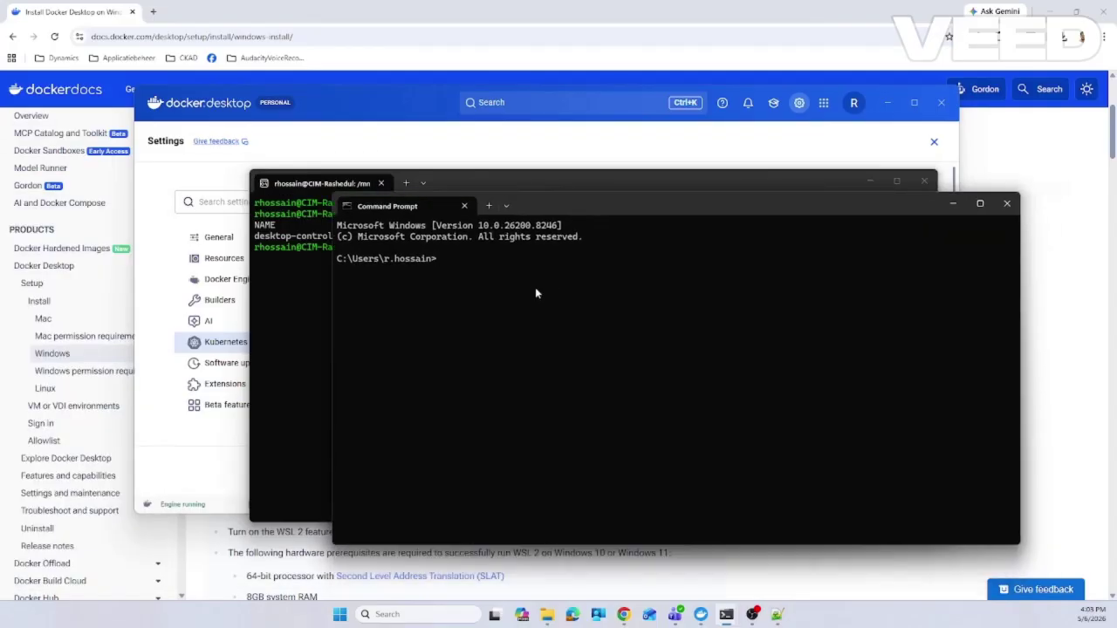
pyautogui.write('docker ')
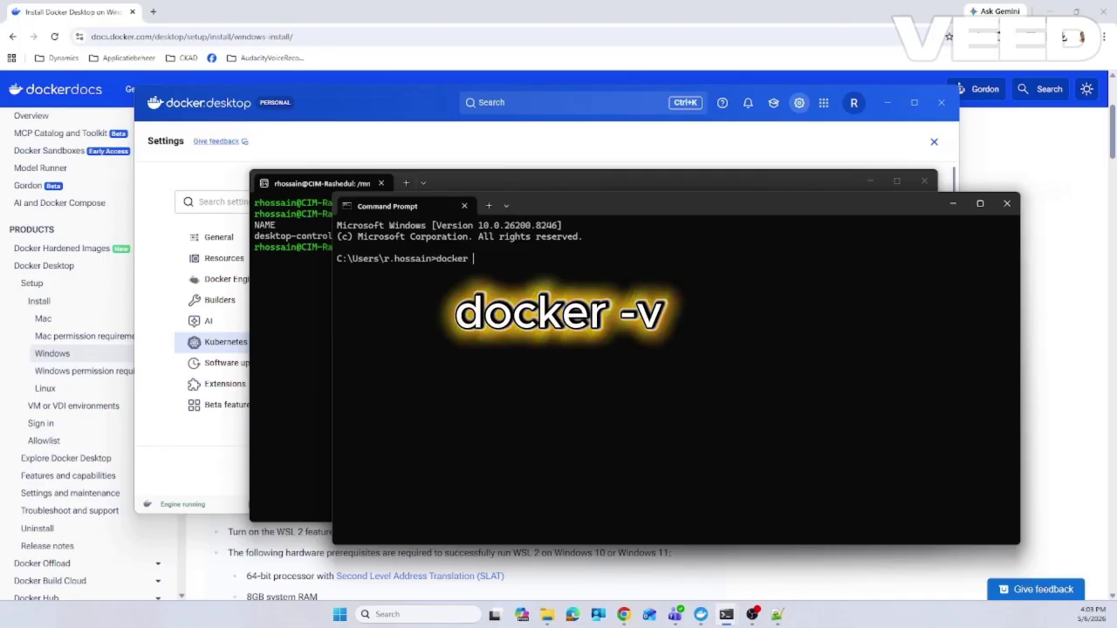
pyautogui.write('-v')
pyautogui.press('Return')
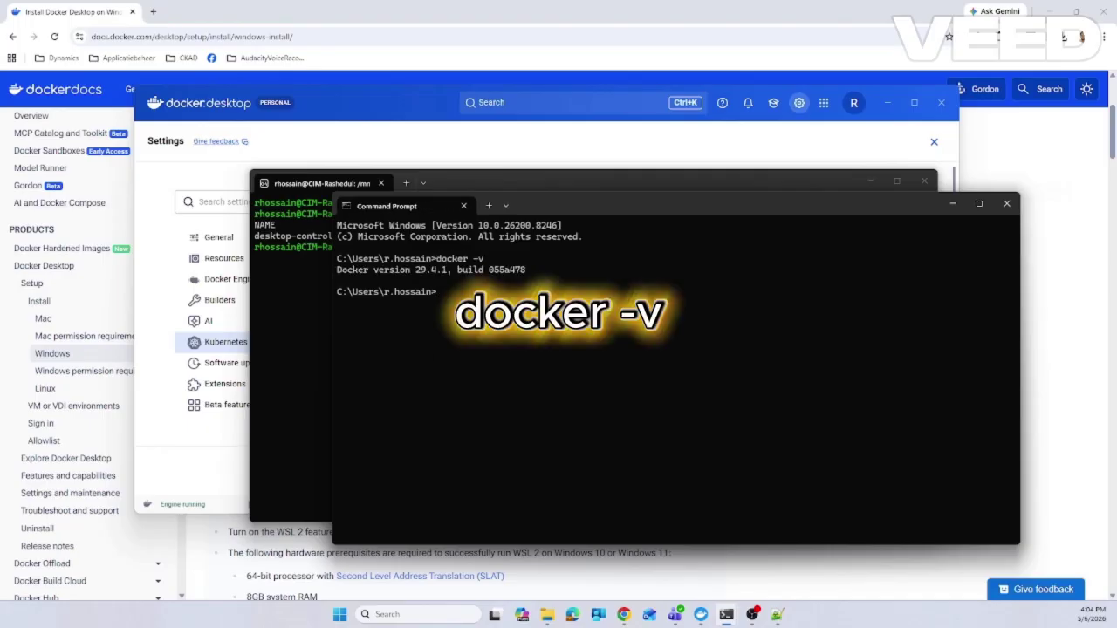
pyautogui.moveTo(593, 276); pyautogui.dragTo(336, 269)
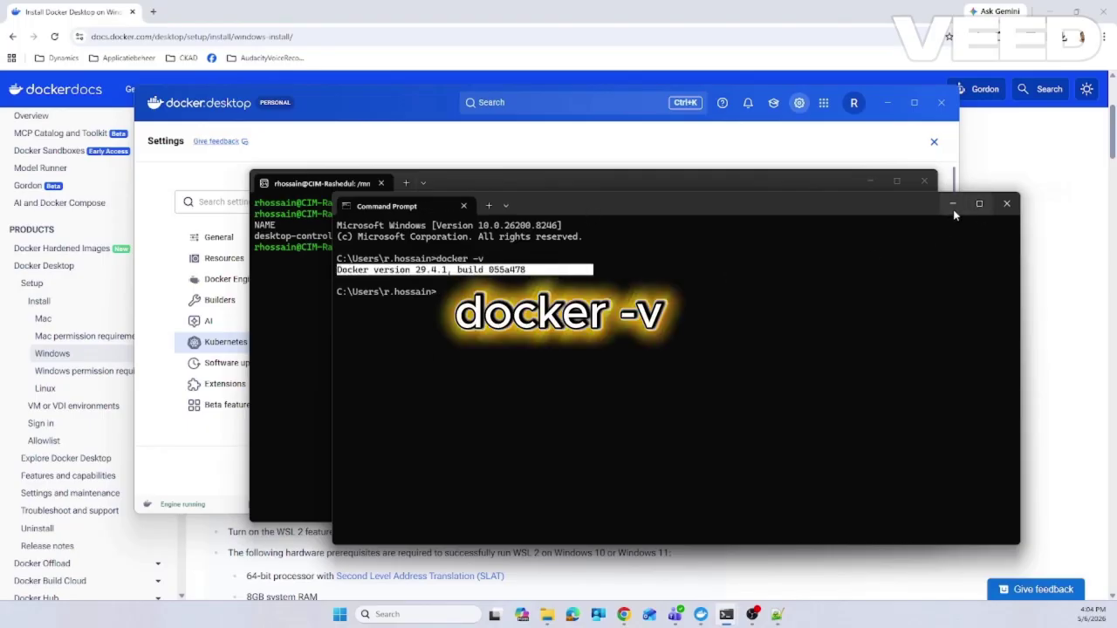